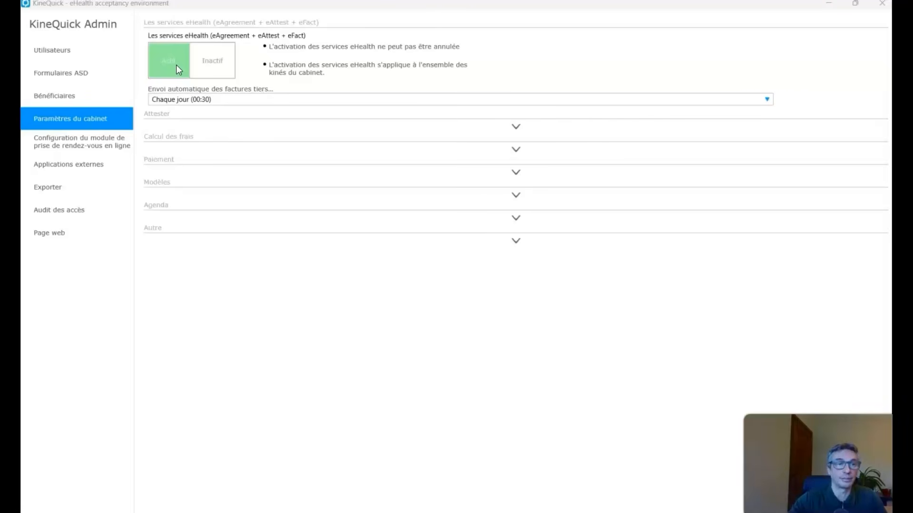
# Step: Review the frequency options for automatic sending of third-party invoices in the practice settings, keeping "Chaque jour (00:30)"
pyautogui.click(202, 100)
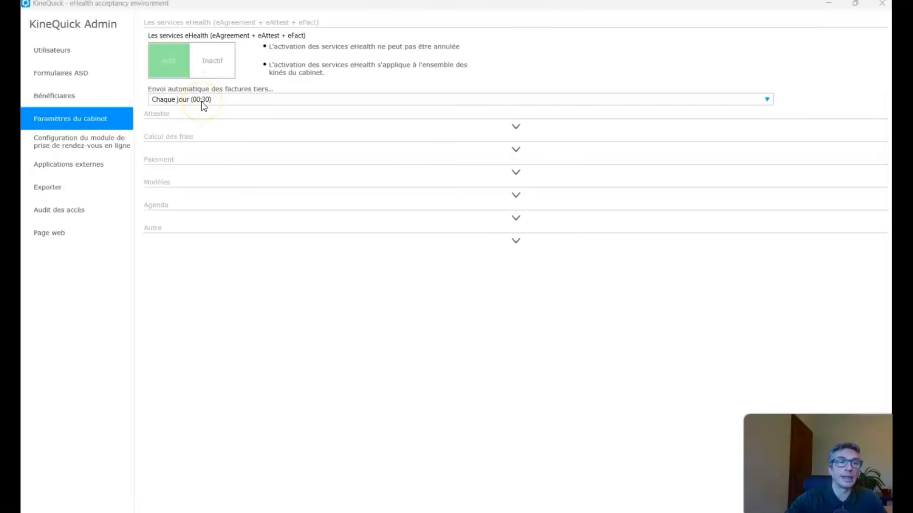
pyautogui.click(411, 104)
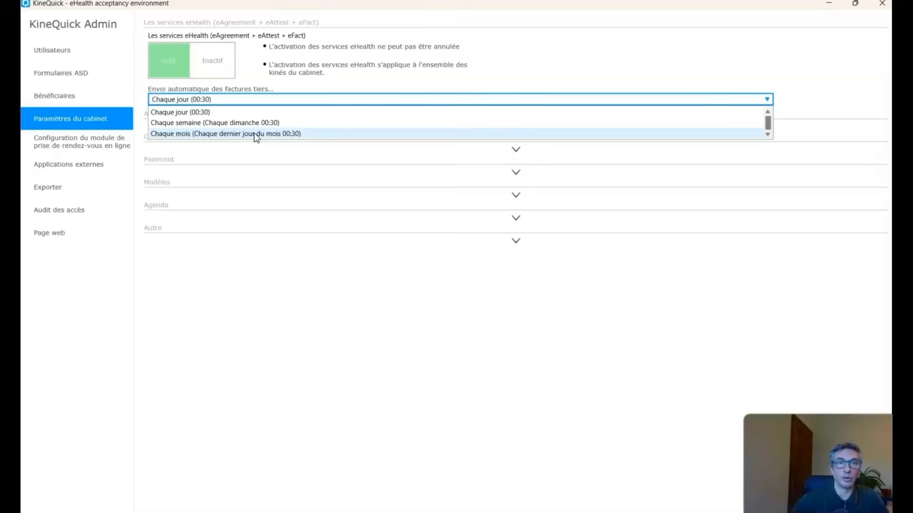
pyautogui.click(444, 161)
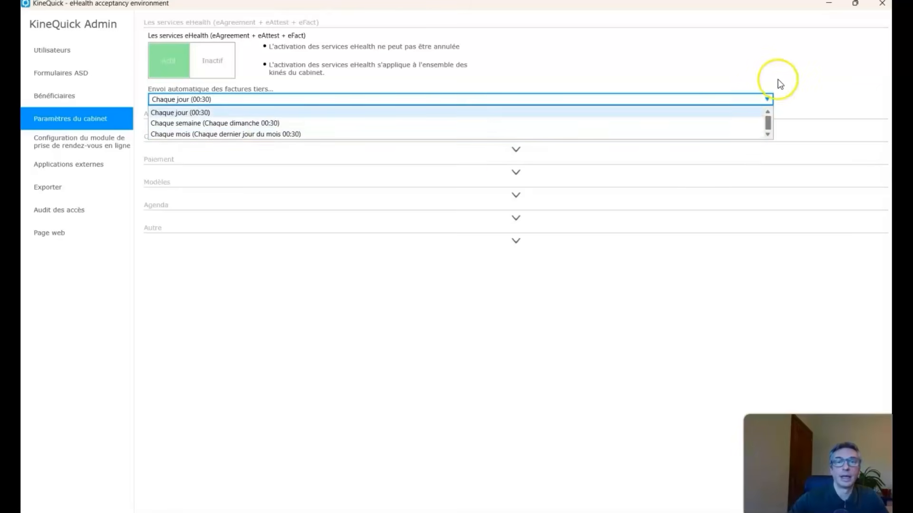
pyautogui.click(729, 79)
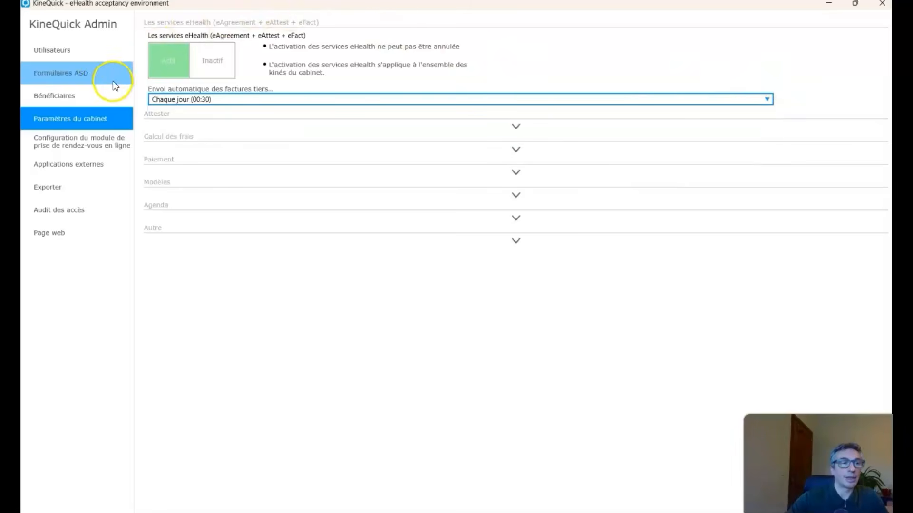
# Step: Review the main therapist's user settings through to the fee calculation page, acknowledging the certificate warning and closing without saving
pyautogui.click(86, 58)
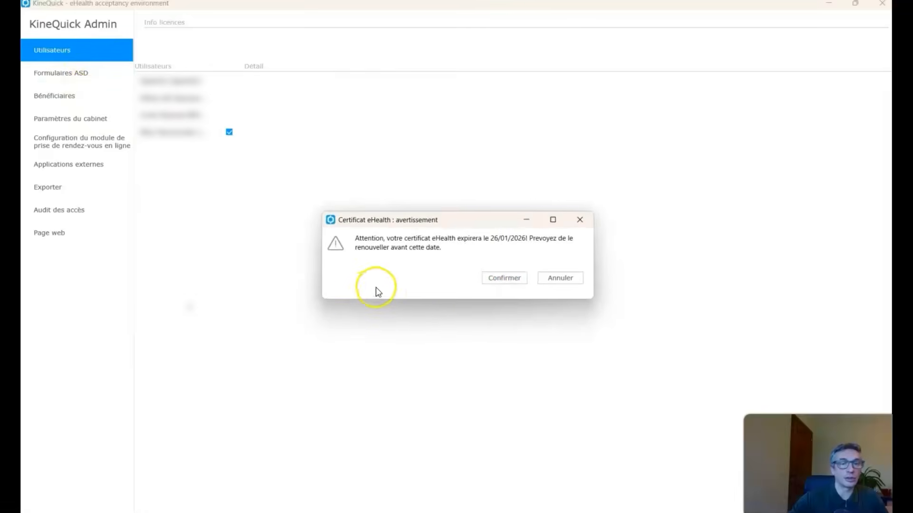
pyautogui.click(495, 286)
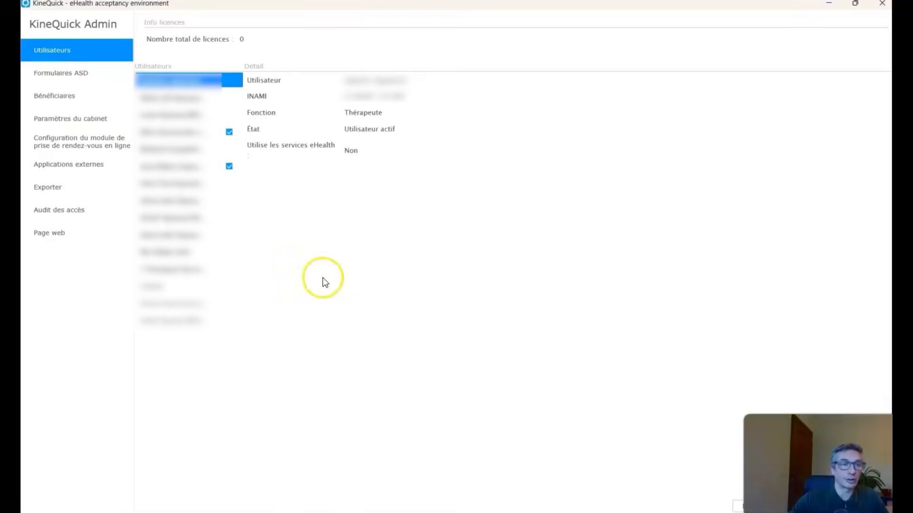
pyautogui.click(187, 167)
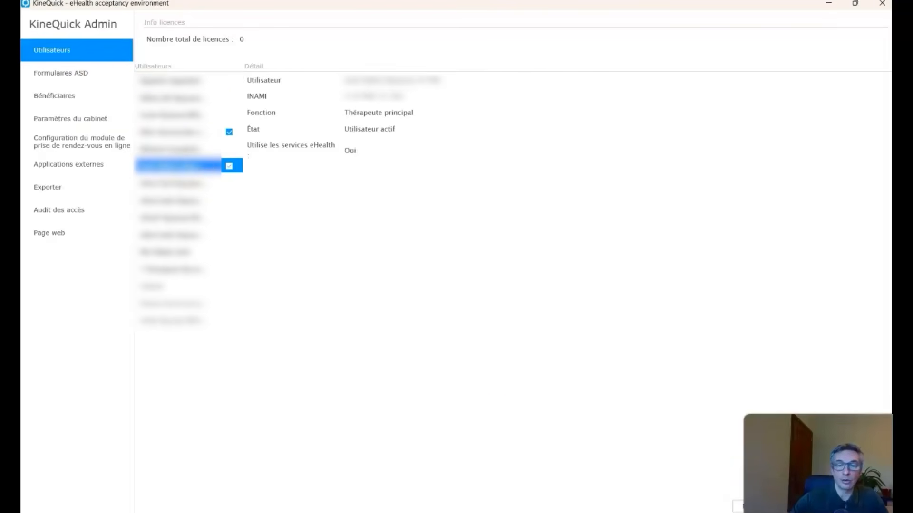
pyautogui.click(737, 506)
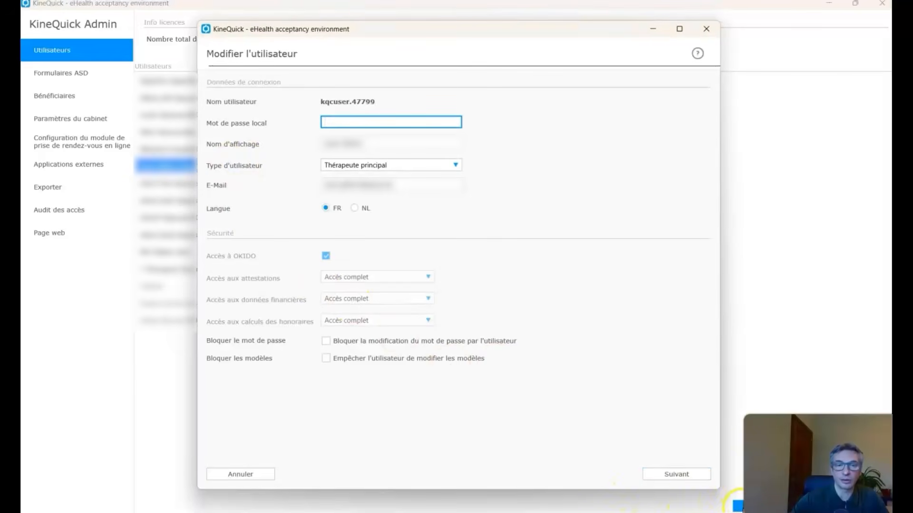
pyautogui.click(684, 475)
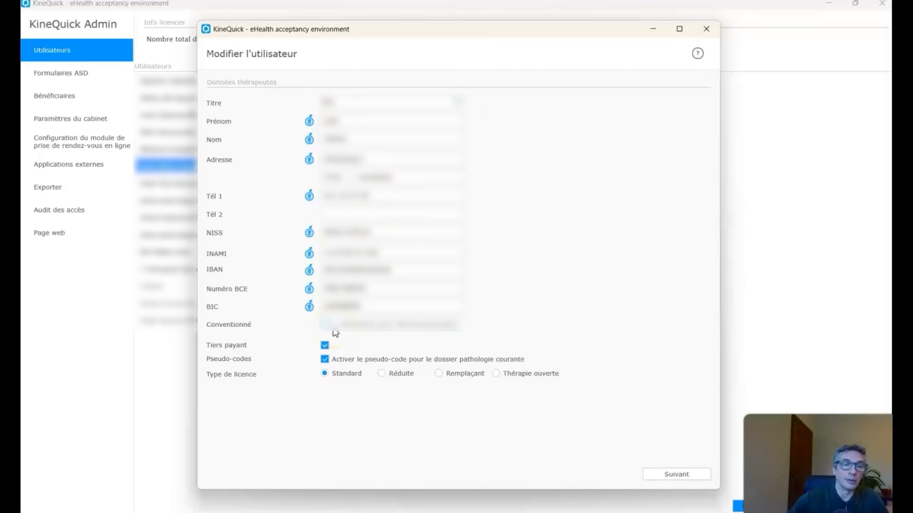
pyautogui.click(672, 474)
pyautogui.click(672, 475)
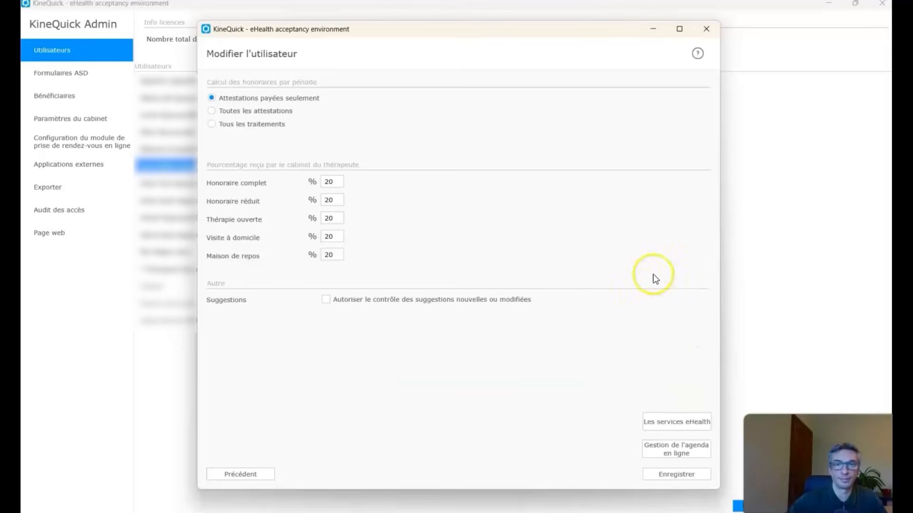
pyautogui.click(706, 28)
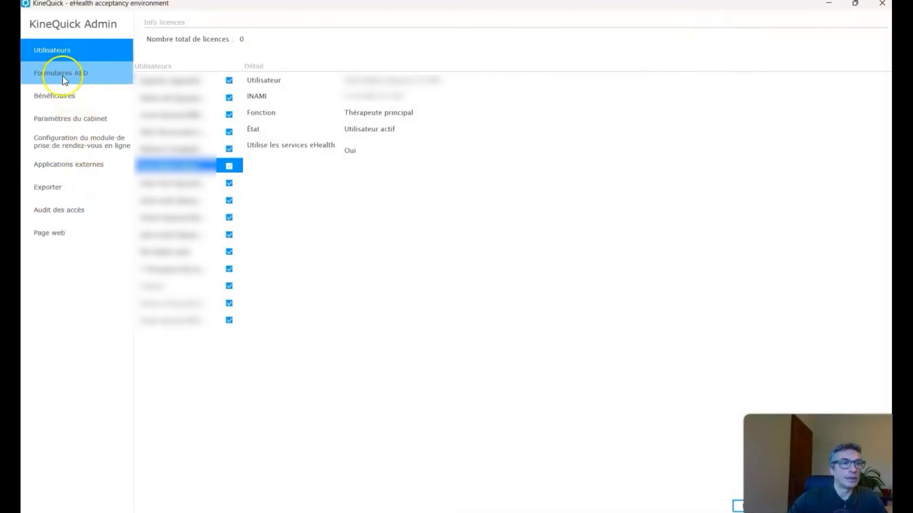
# Step: View the beneficiary's details and linked therapists, and return to the users overview, acknowledging the eHealth certificate warning
pyautogui.click(59, 94)
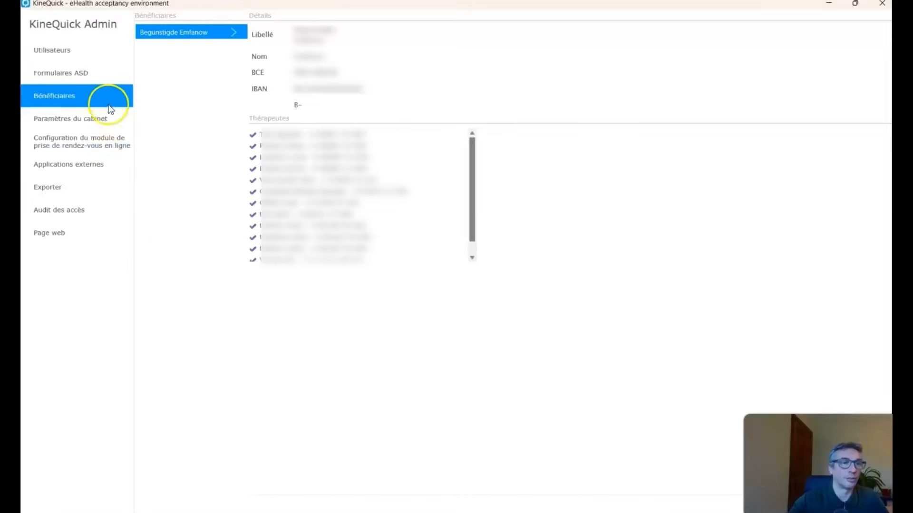
pyautogui.click(76, 55)
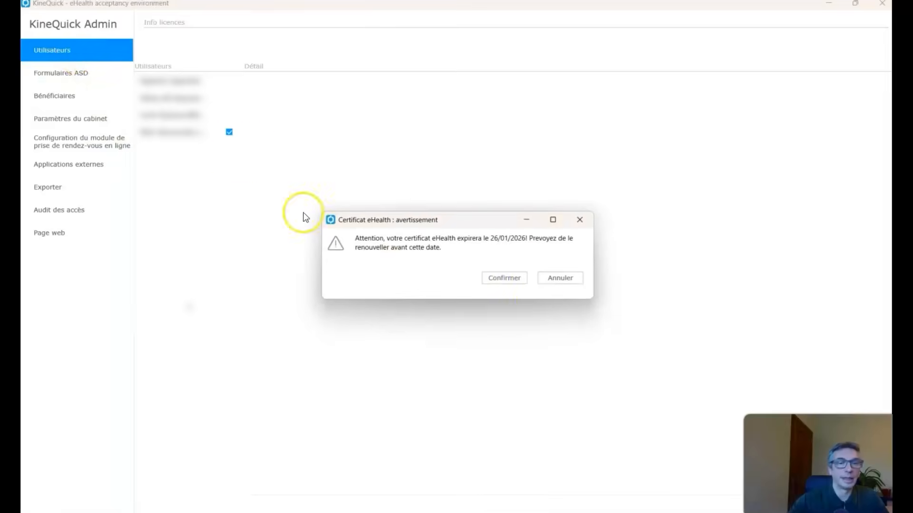
pyautogui.click(522, 282)
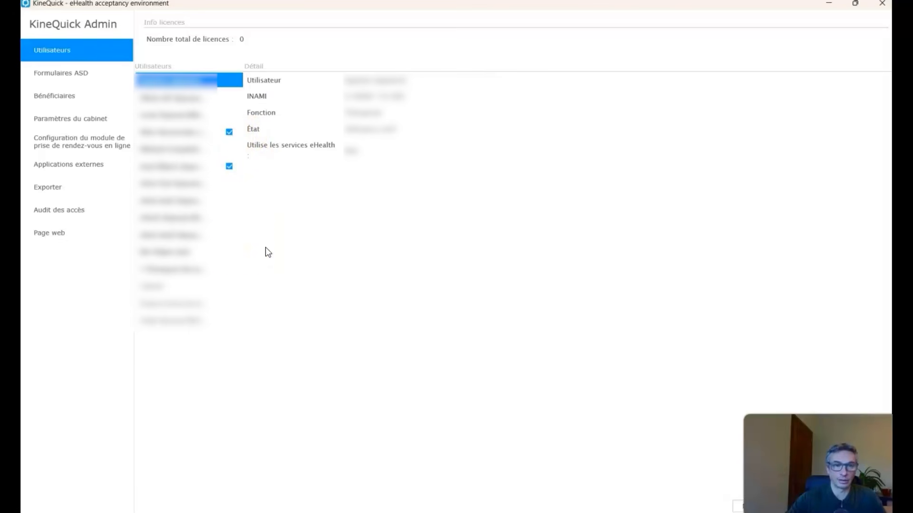
# Step: Switch to the patient's prescriptions in the main KineQuick window and start a new pathological situation
pyautogui.click(71, 431)
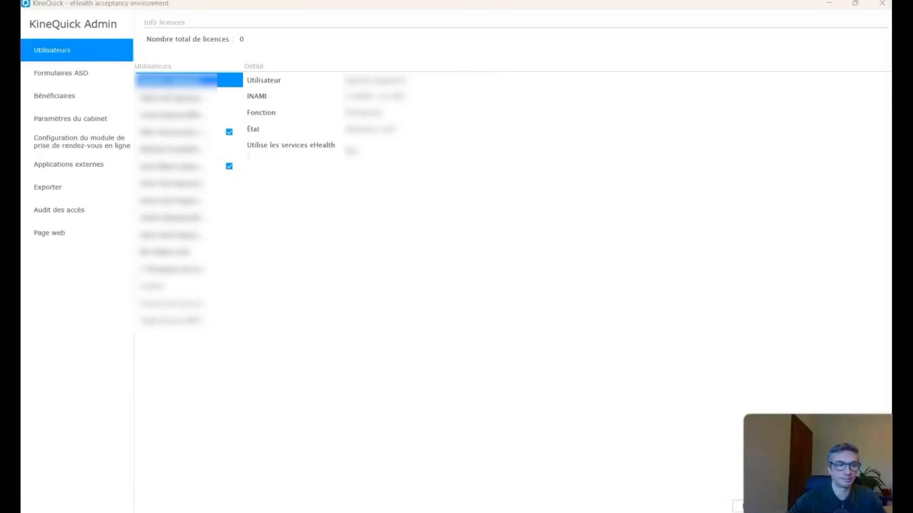
pyautogui.click(236, 385)
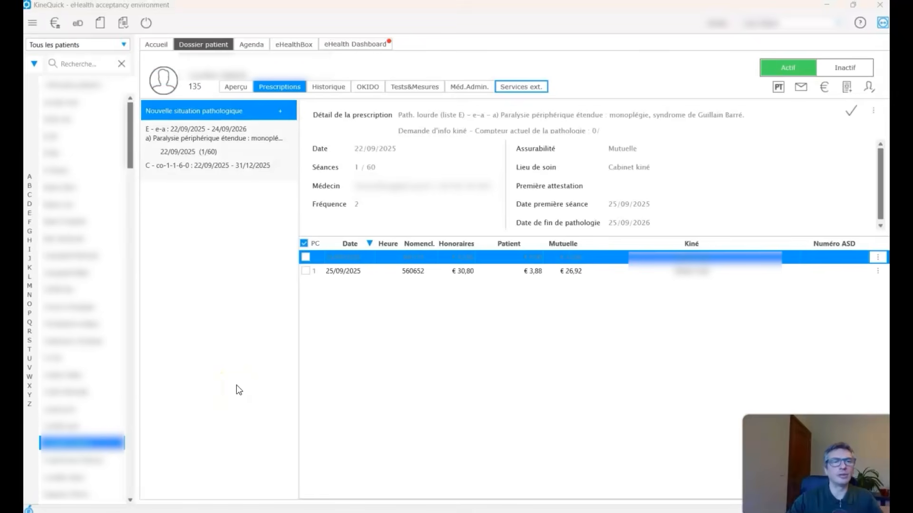
pyautogui.click(239, 111)
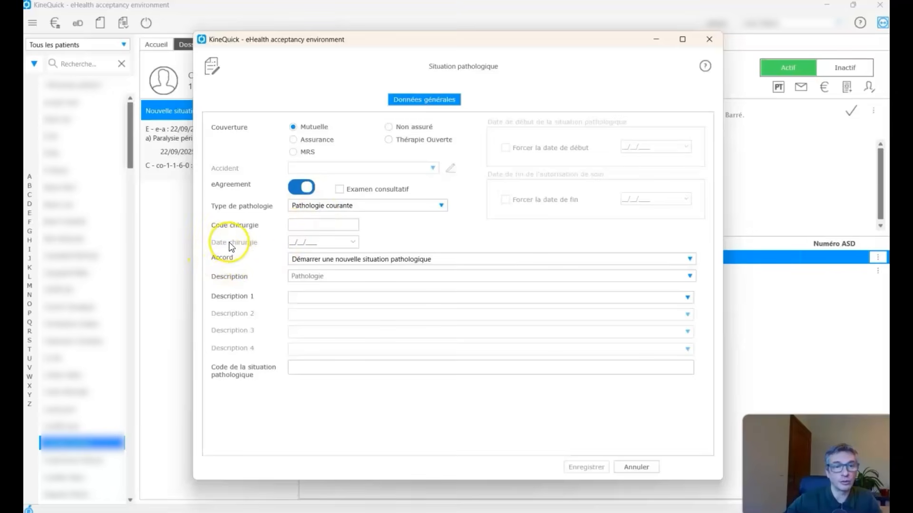
# Step: Check the available agreements for the current pathology, keeping "Démarrer une nouvelle situation pathologique"
pyautogui.click(336, 261)
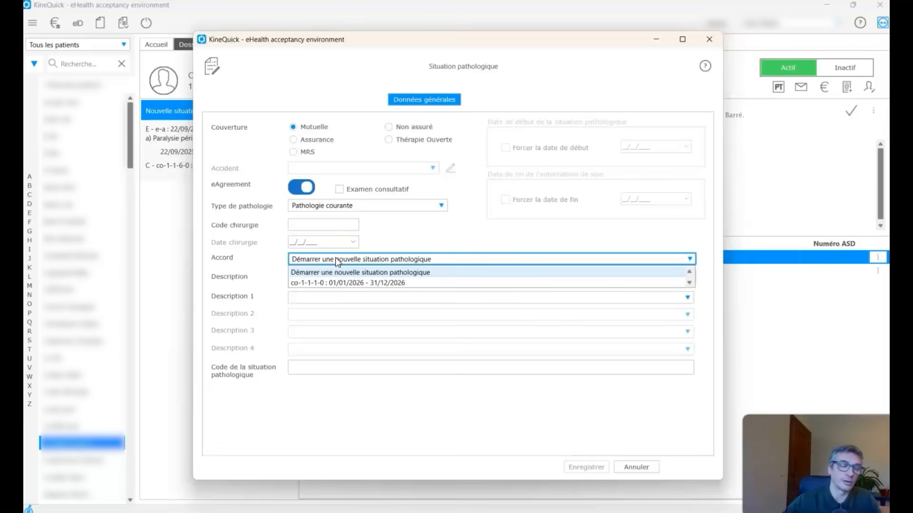
pyautogui.click(339, 282)
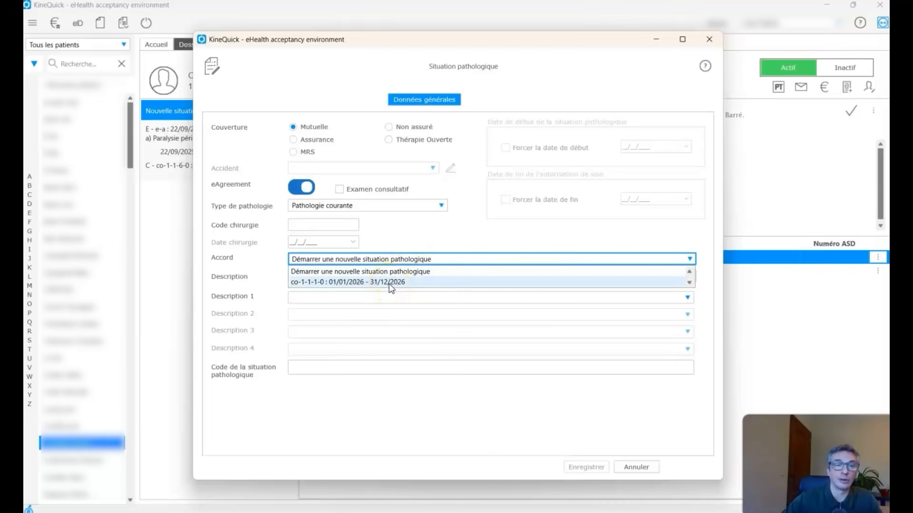
pyautogui.click(430, 228)
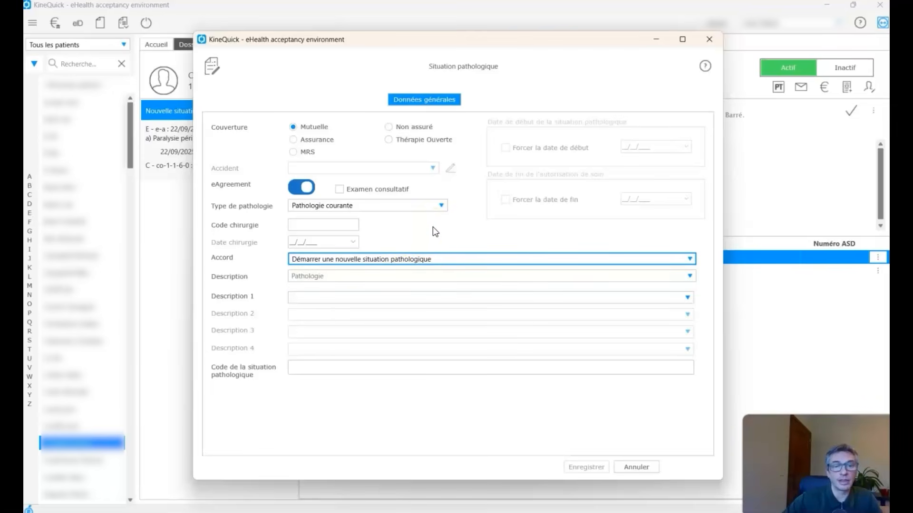
pyautogui.click(433, 226)
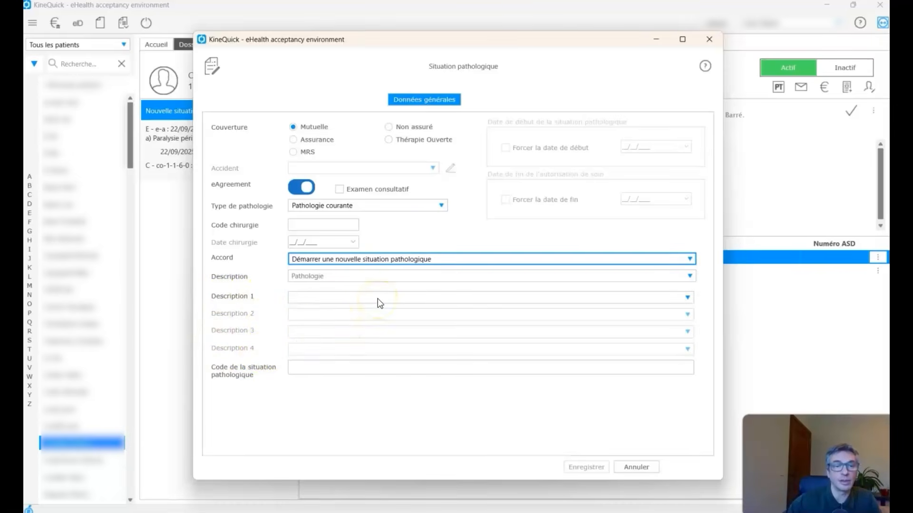
# Step: Describe the pathology as "Colonne vertébrale", "Dos (Thoracique)" and "Arthrose", and save the pathological situation
pyautogui.click(379, 298)
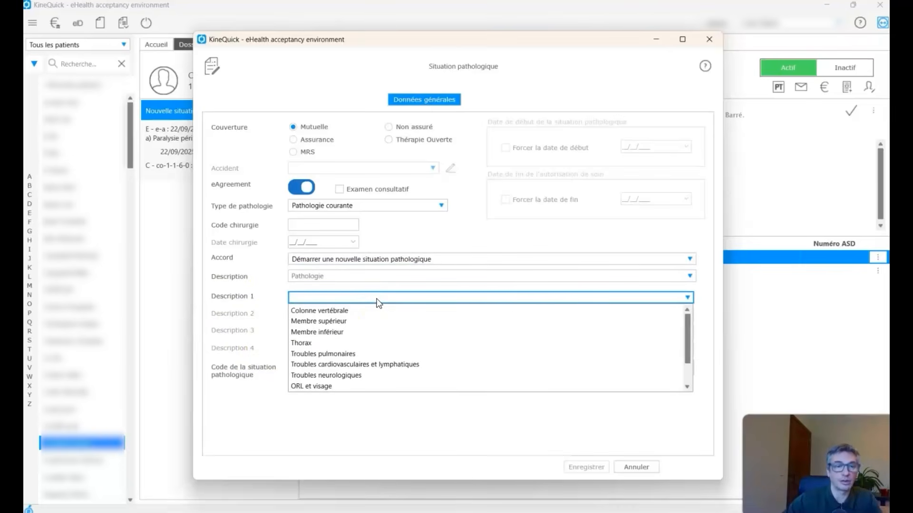
pyautogui.click(344, 311)
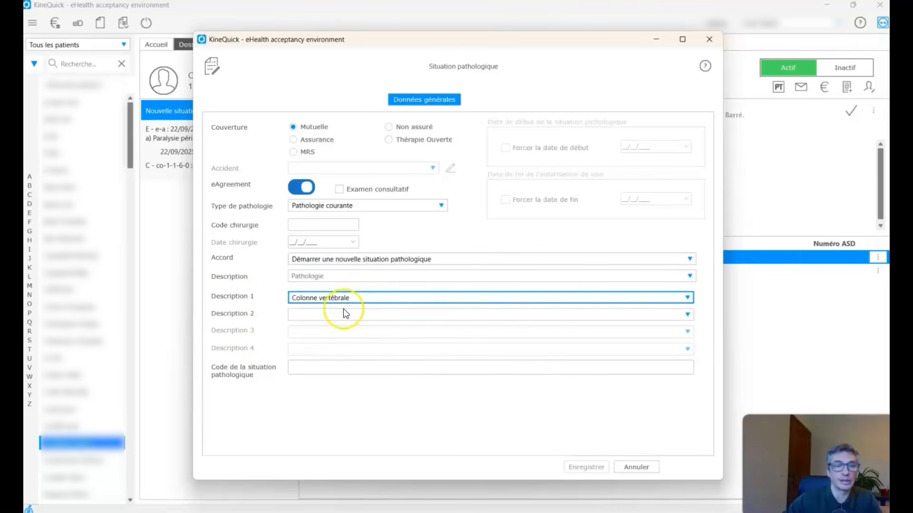
pyautogui.click(335, 315)
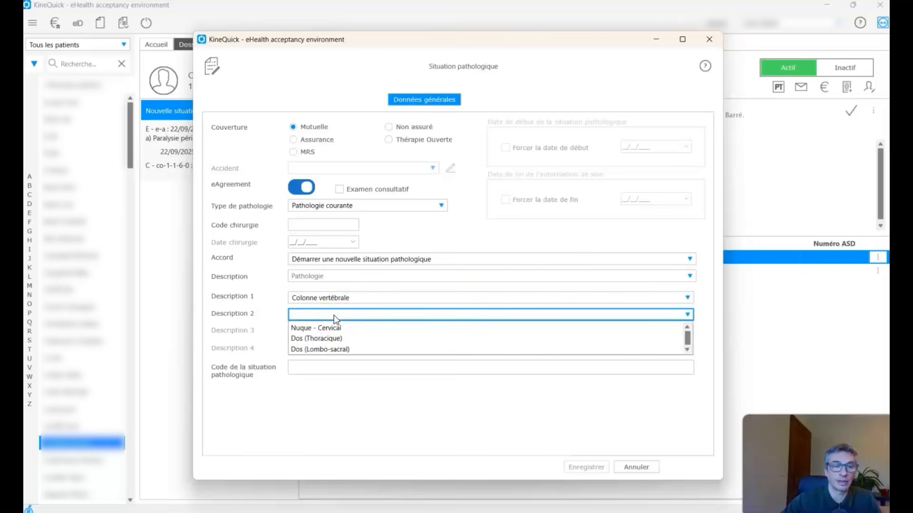
pyautogui.click(319, 338)
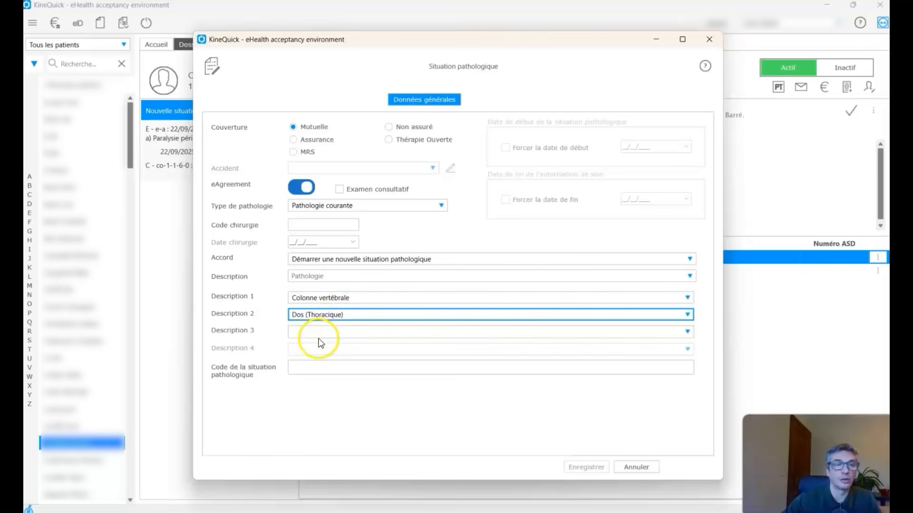
pyautogui.click(310, 332)
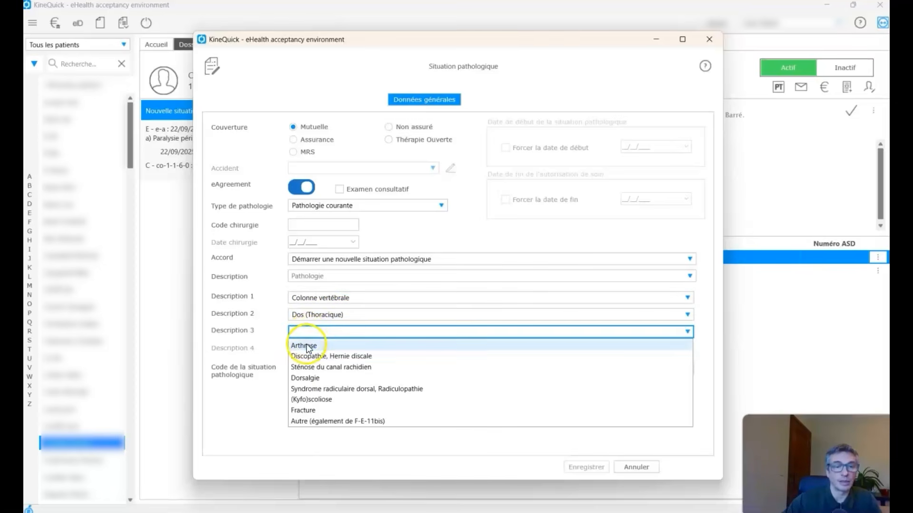
pyautogui.click(307, 345)
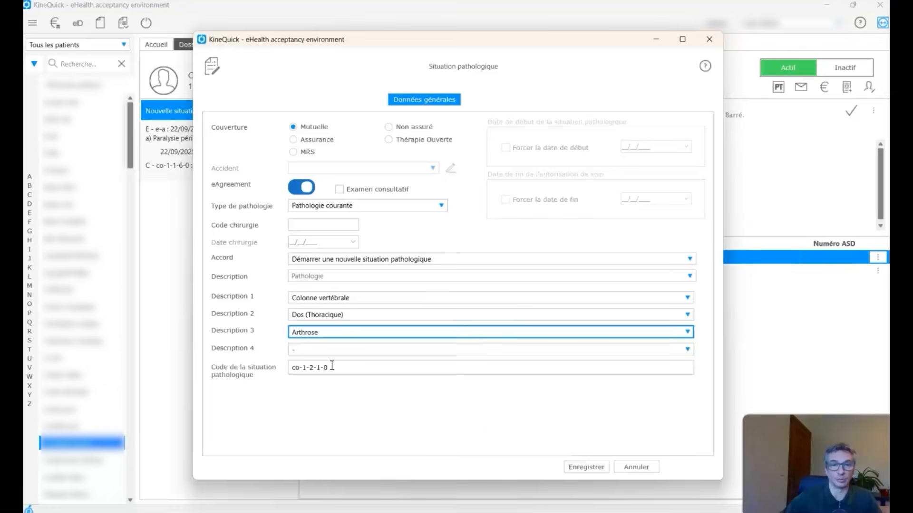
pyautogui.click(577, 468)
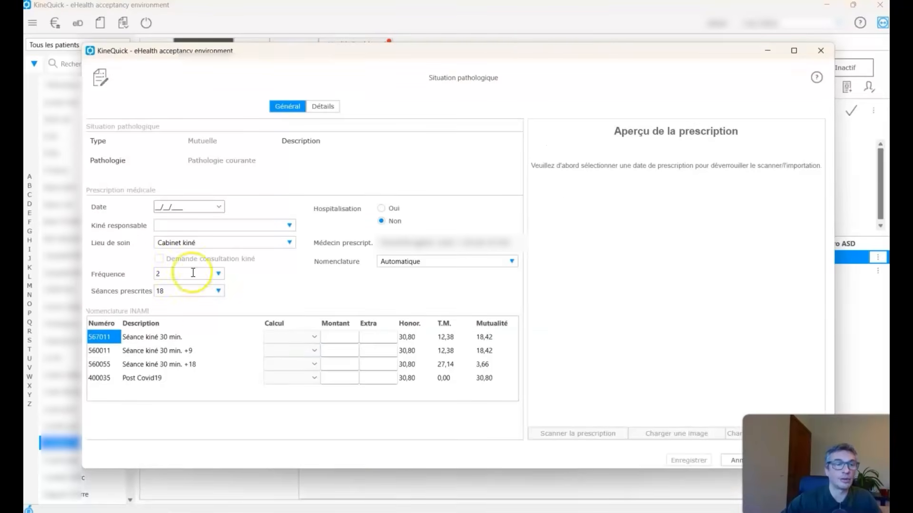
# Step: Set the medical prescription's date to 10/01/2026
pyautogui.click(158, 207)
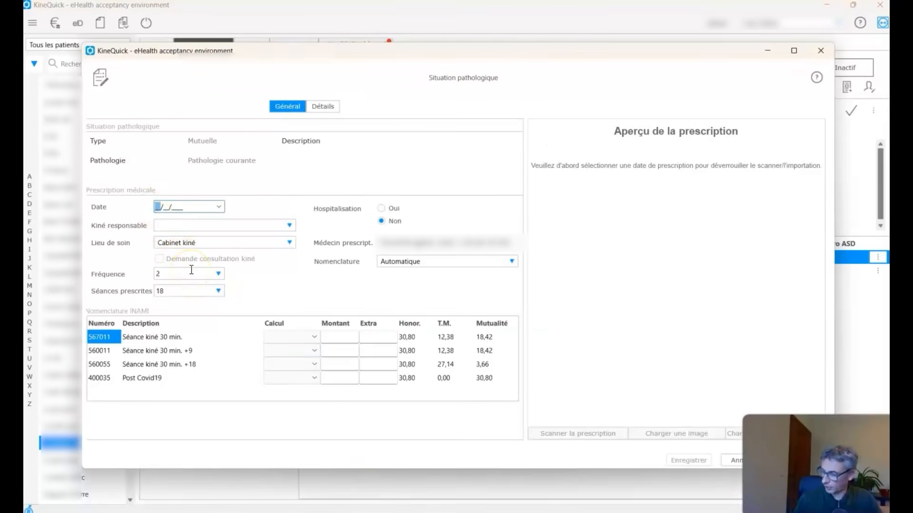
pyautogui.press('Up')
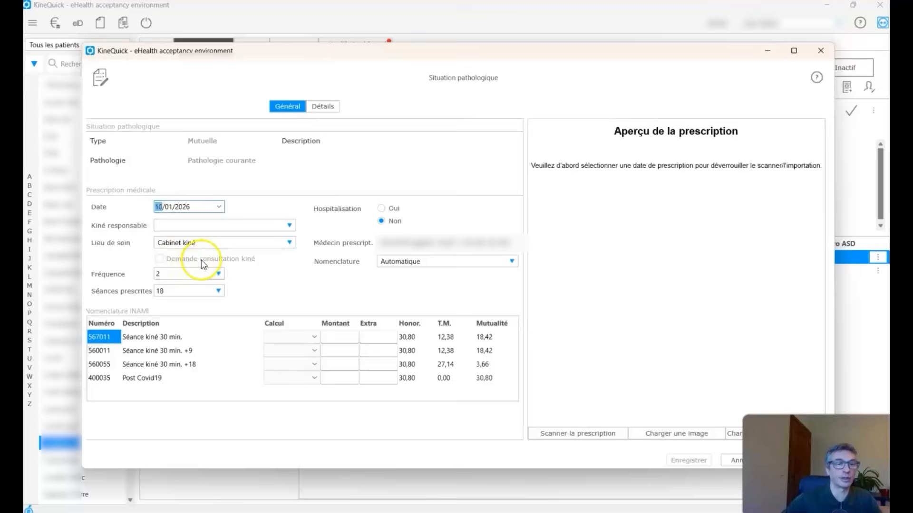
pyautogui.click(400, 244)
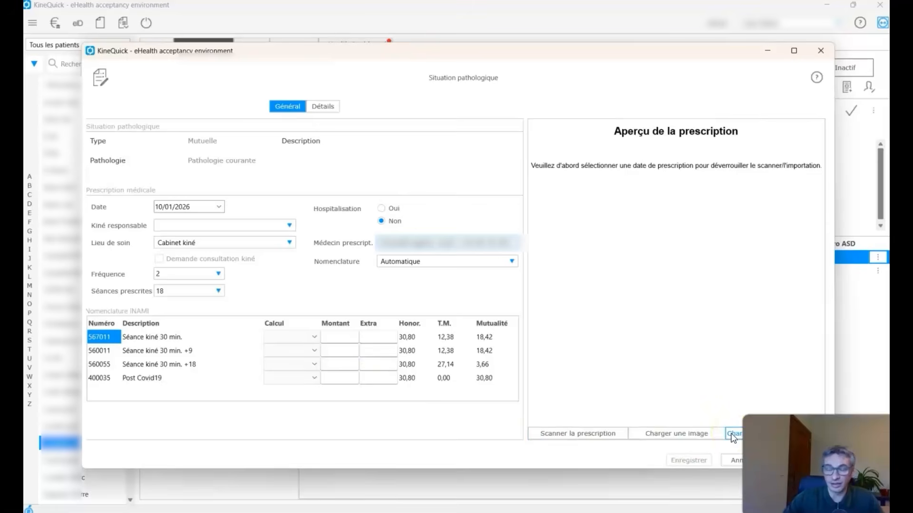
# Step: Load Voorschrift.pdf from the Documents folder as the prescription image
pyautogui.click(698, 436)
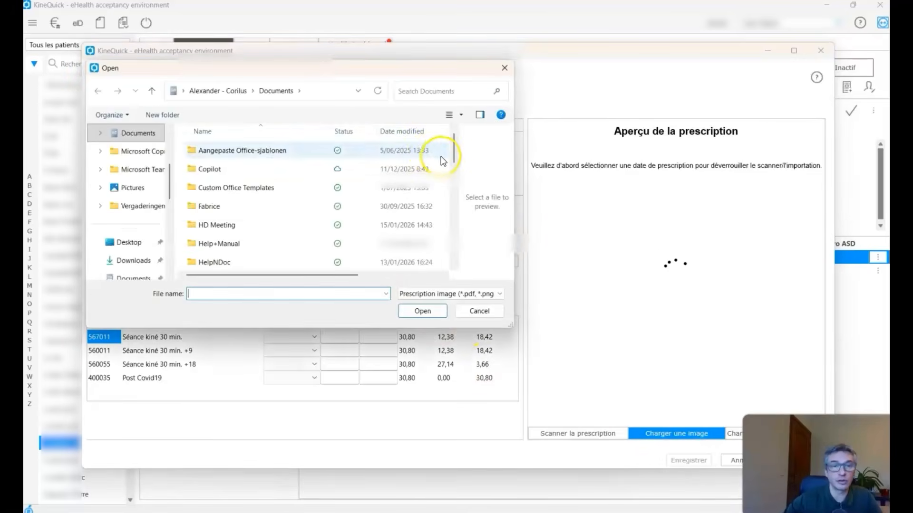
pyautogui.moveTo(450, 150); pyautogui.dragTo(452, 261)
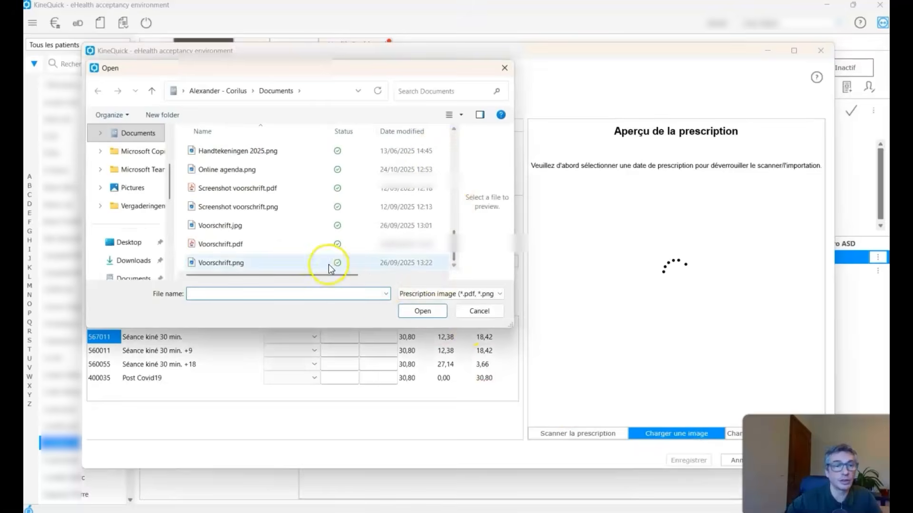
pyautogui.doubleClick(255, 245)
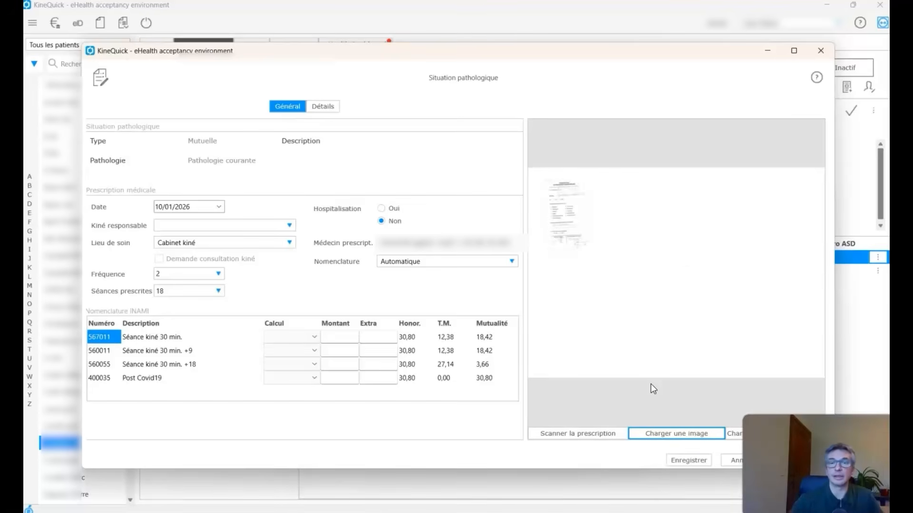
pyautogui.click(575, 229)
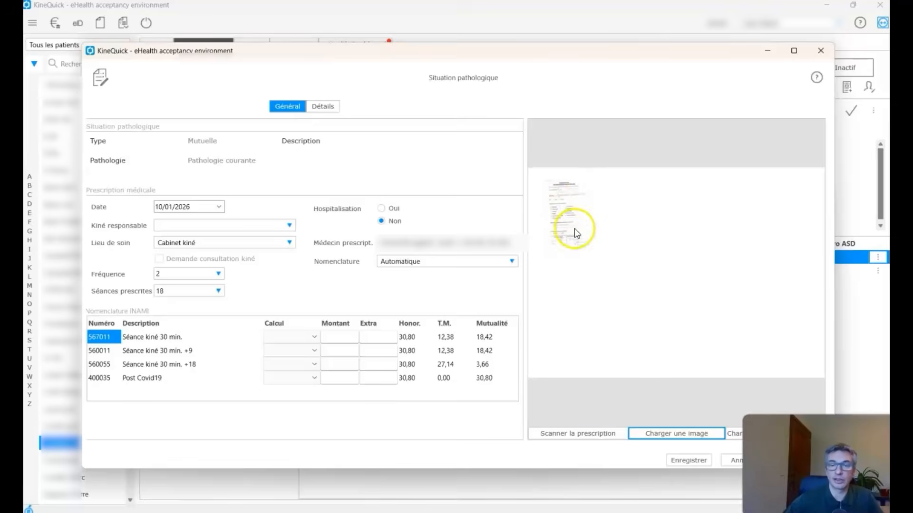
# Step: Save the prescription and submit a new eAgreement request with first observation 9/01/2026 and desired start date 10/01/2026
pyautogui.click(676, 460)
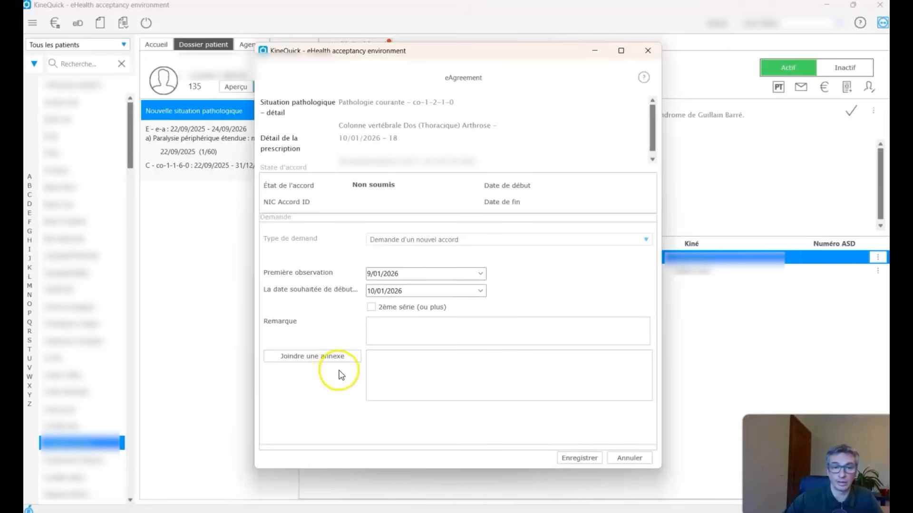
pyautogui.click(567, 458)
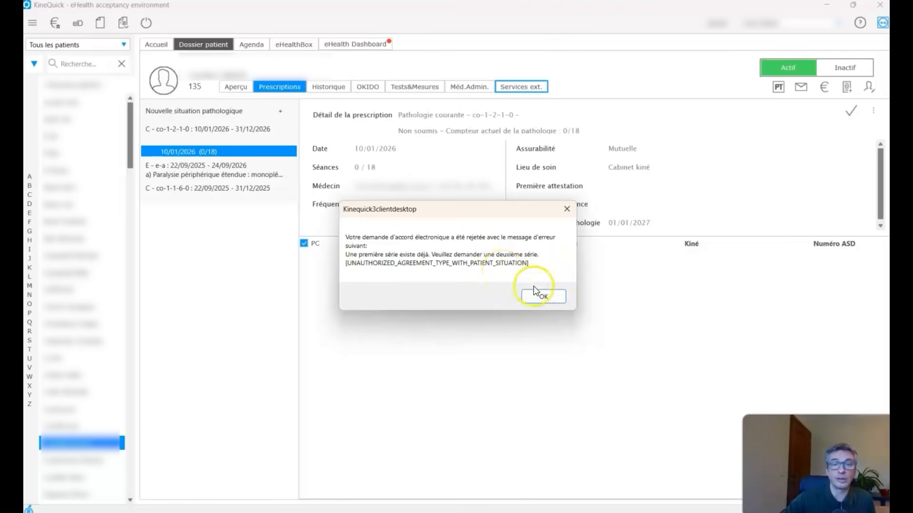
pyautogui.click(544, 297)
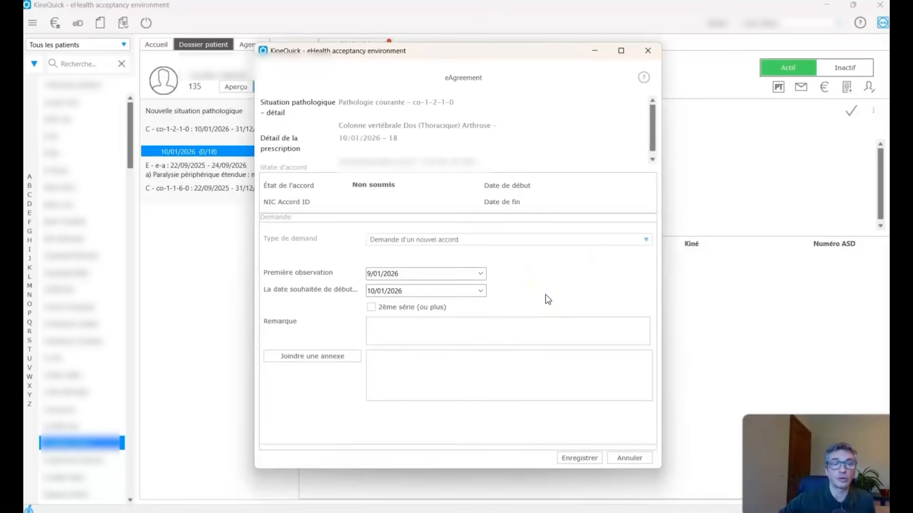
# Step: Mark the eAgreement request as "2ème série (ou plus)" and start an annex of type "Rapport médical"
pyautogui.click(373, 308)
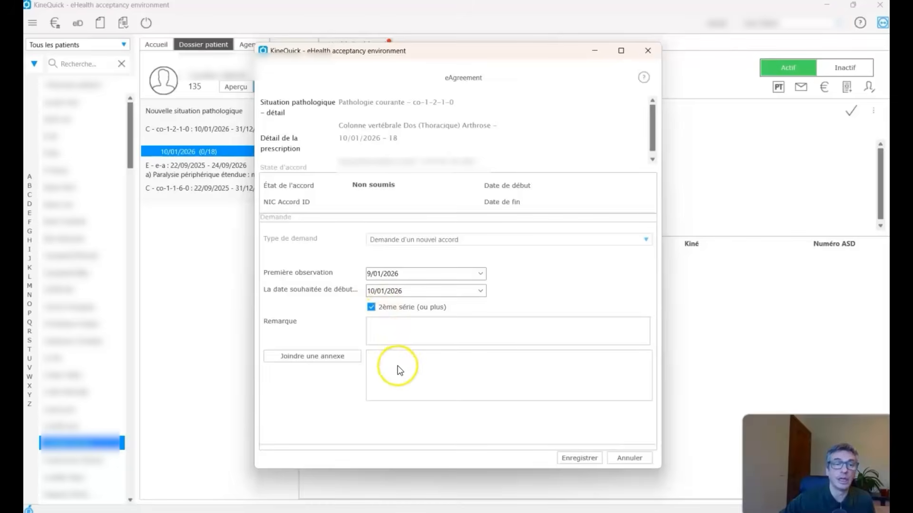
pyautogui.click(354, 359)
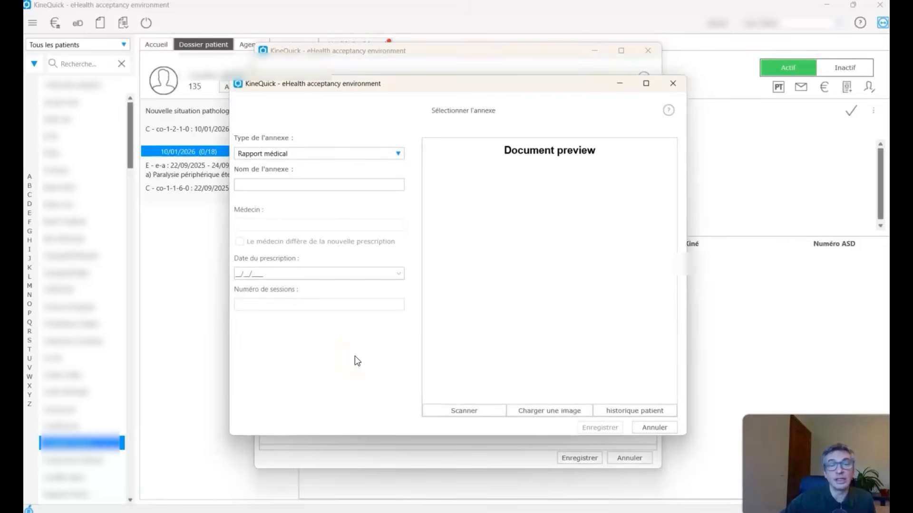
pyautogui.click(352, 200)
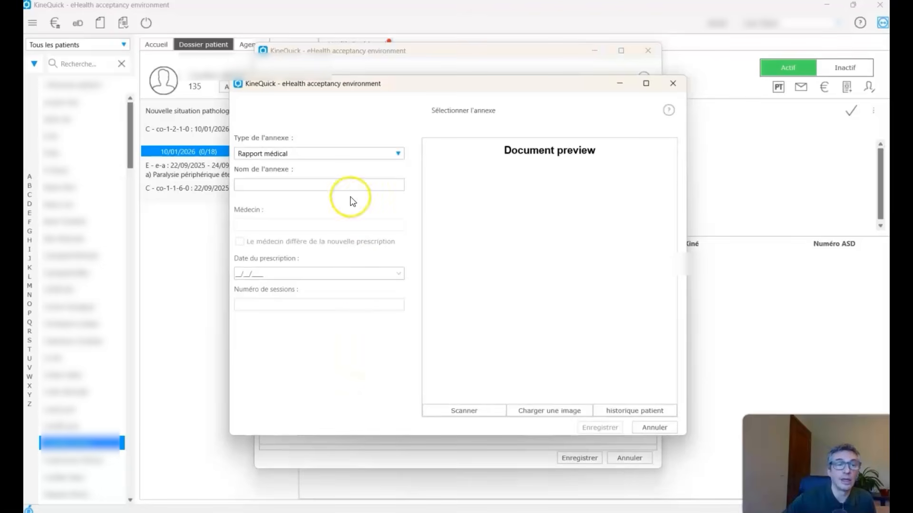
pyautogui.click(340, 154)
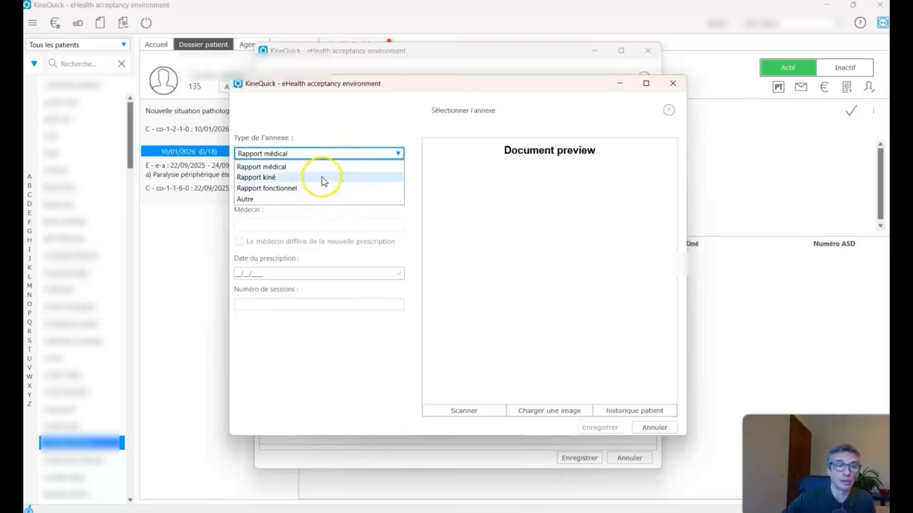
pyautogui.click(327, 168)
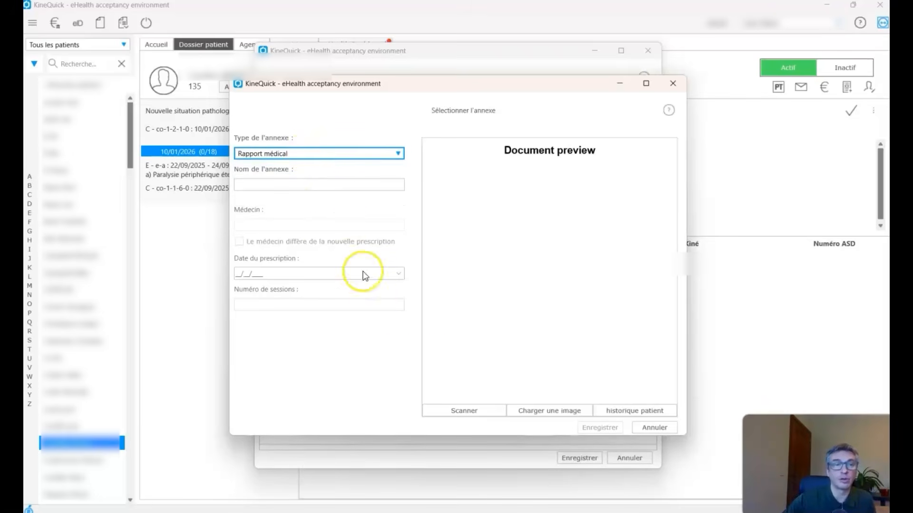
# Step: Attach the Voorschrift file as the annex and submit the second-series eAgreement request, closing its details
pyautogui.click(523, 410)
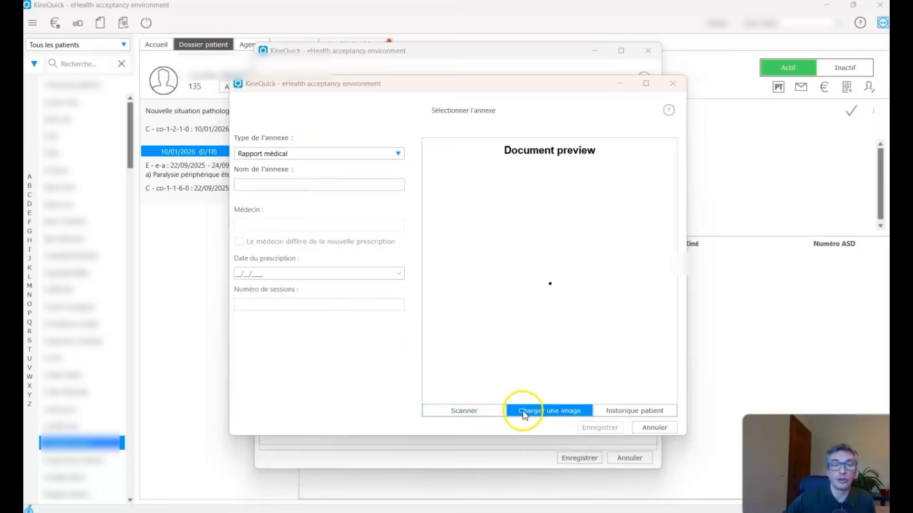
pyautogui.moveTo(599, 199); pyautogui.dragTo(593, 300)
pyautogui.click(421, 277)
pyautogui.click(568, 343)
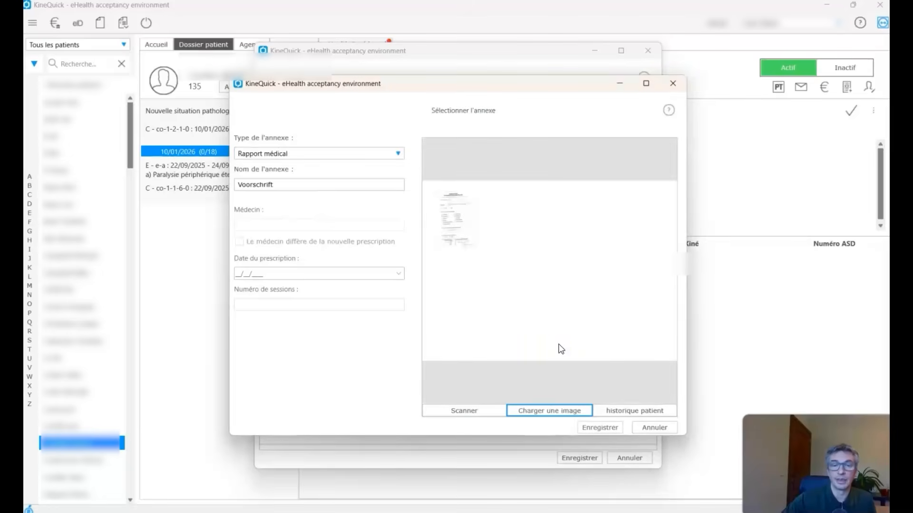
pyautogui.click(588, 429)
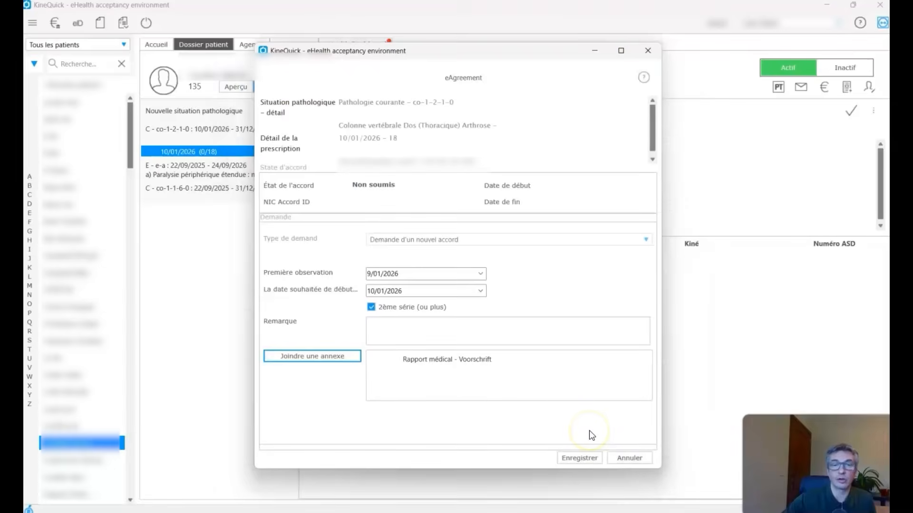
pyautogui.click(577, 458)
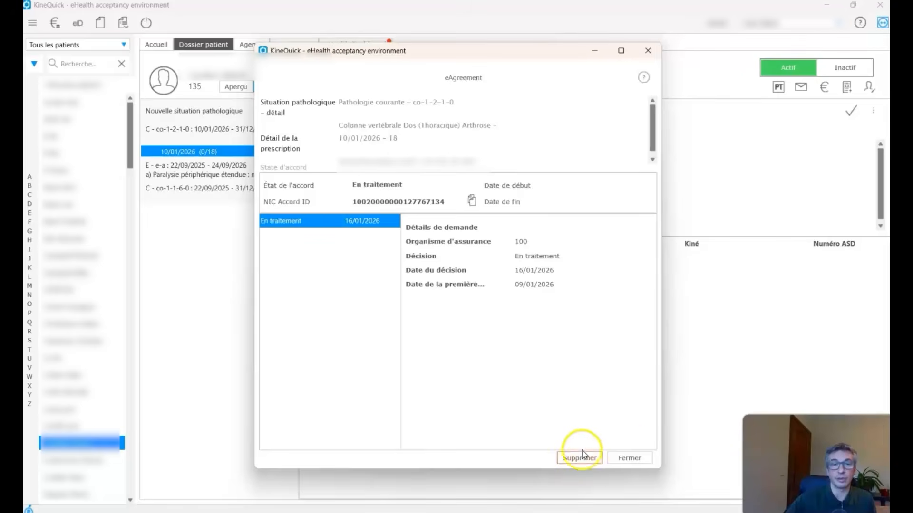
pyautogui.click(627, 459)
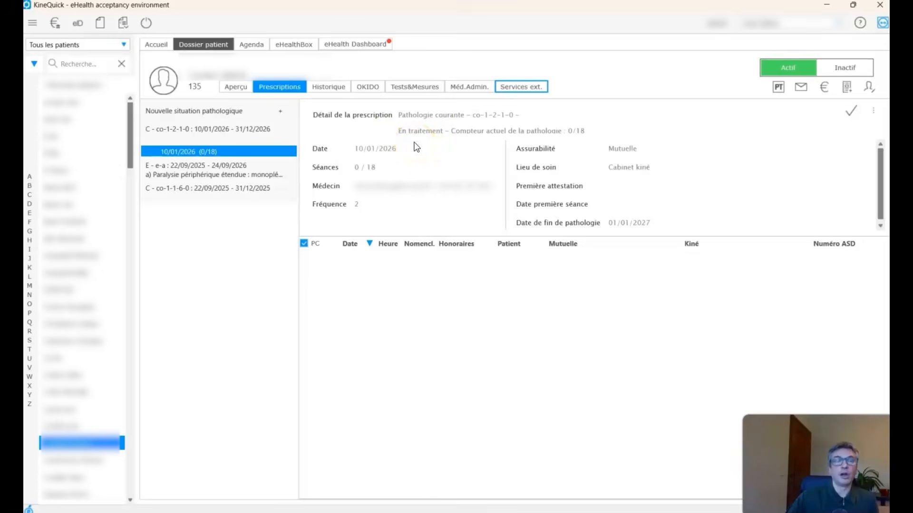
# Step: Review the eAgreements in the eHealth Dashboard, examining the decision details of the 22/09/2025 "Path. lourde (liste E)" request
pyautogui.click(371, 47)
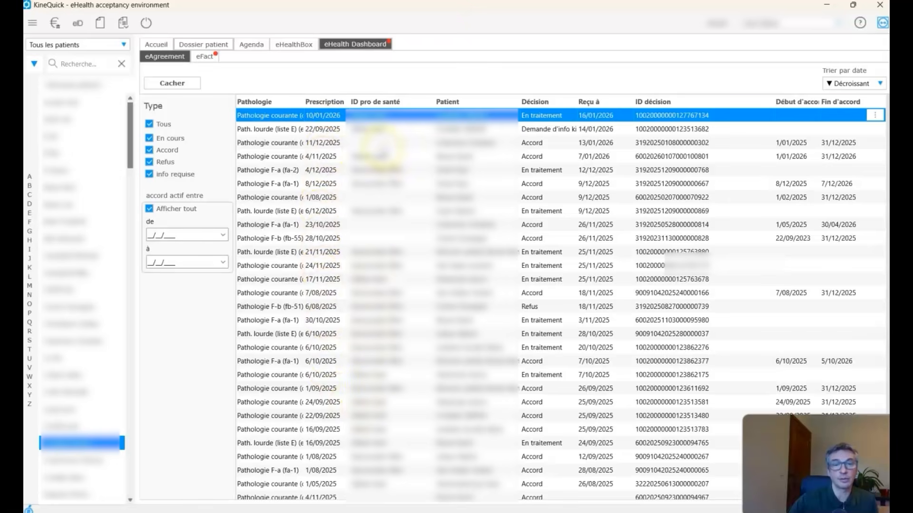
pyautogui.click(875, 116)
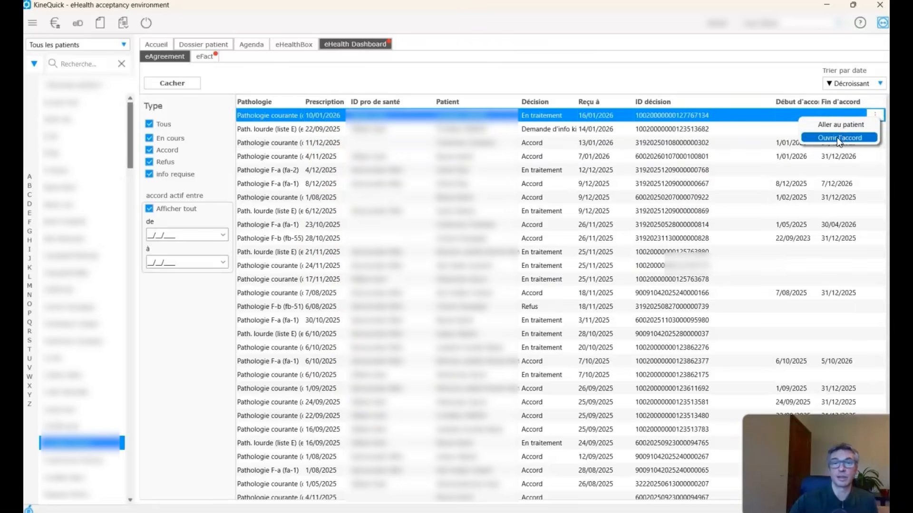
pyautogui.click(557, 61)
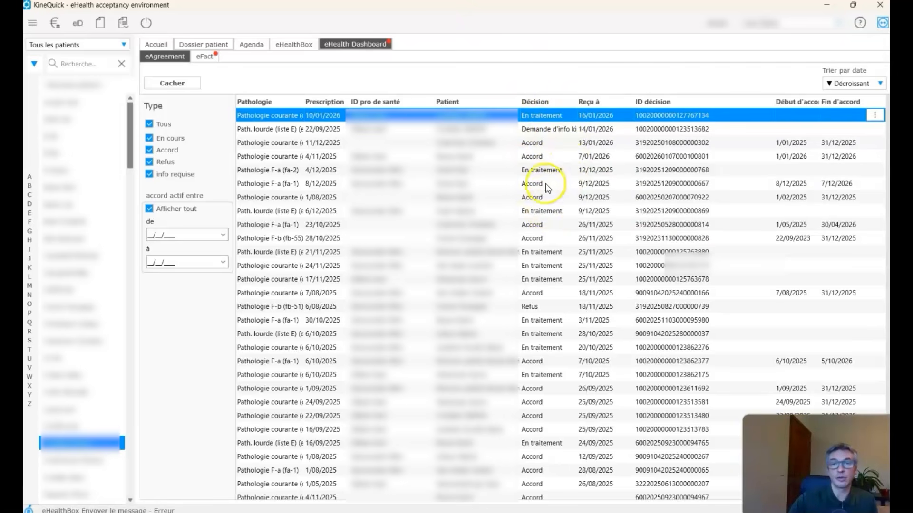
pyautogui.click(548, 130)
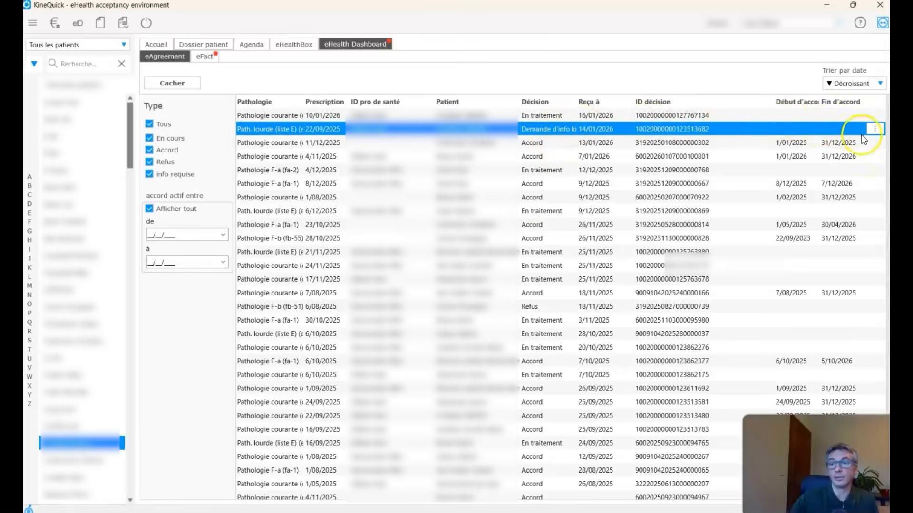
pyautogui.click(874, 130)
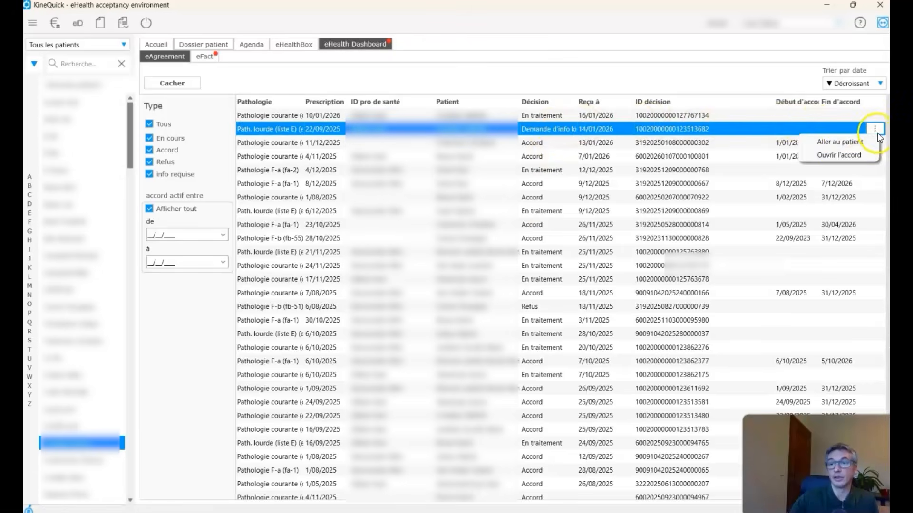
pyautogui.click(839, 152)
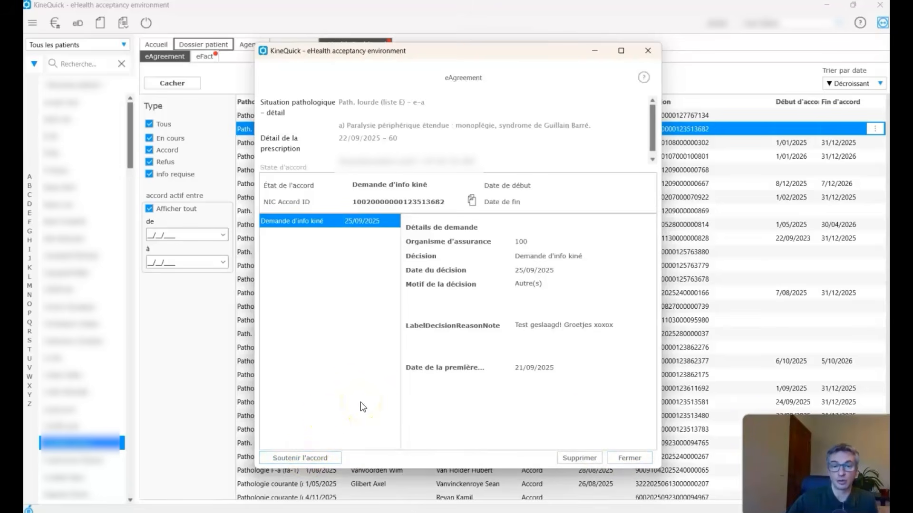
pyautogui.click(631, 458)
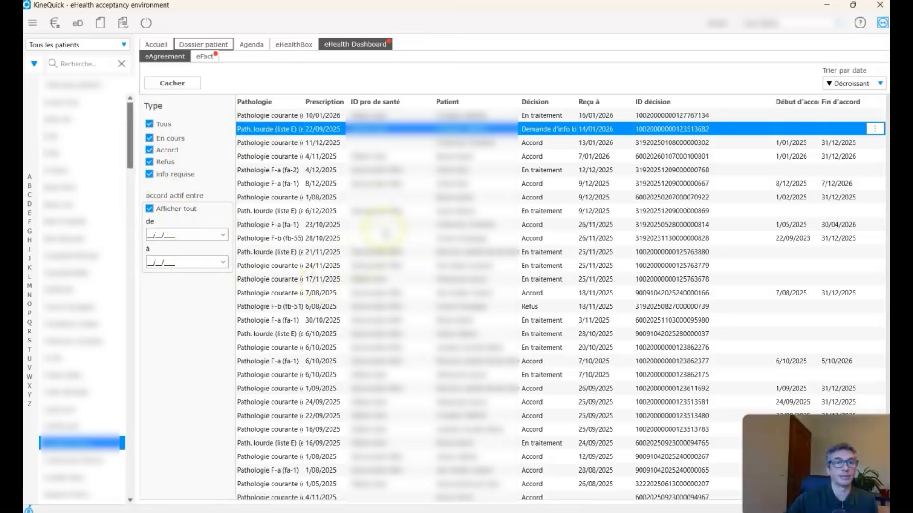
# Step: Return to the patient record and view the agreements under its external services
pyautogui.click(215, 44)
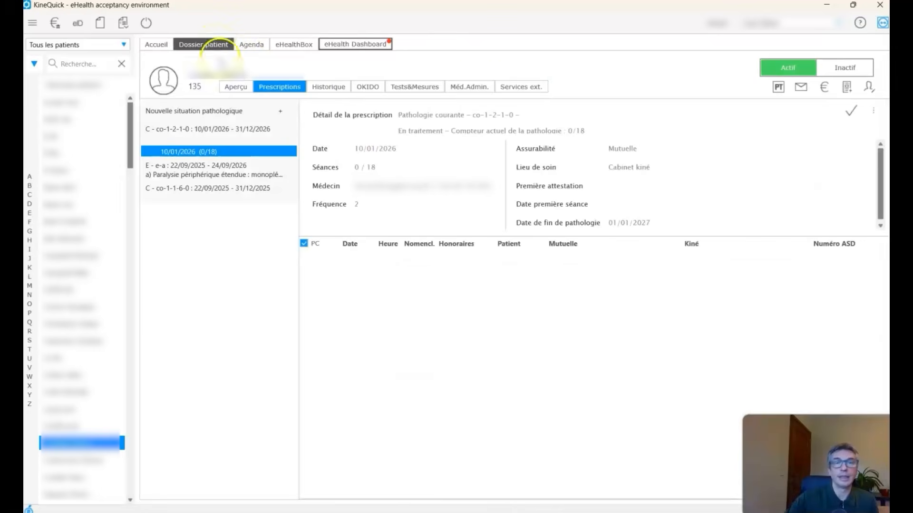
pyautogui.click(531, 91)
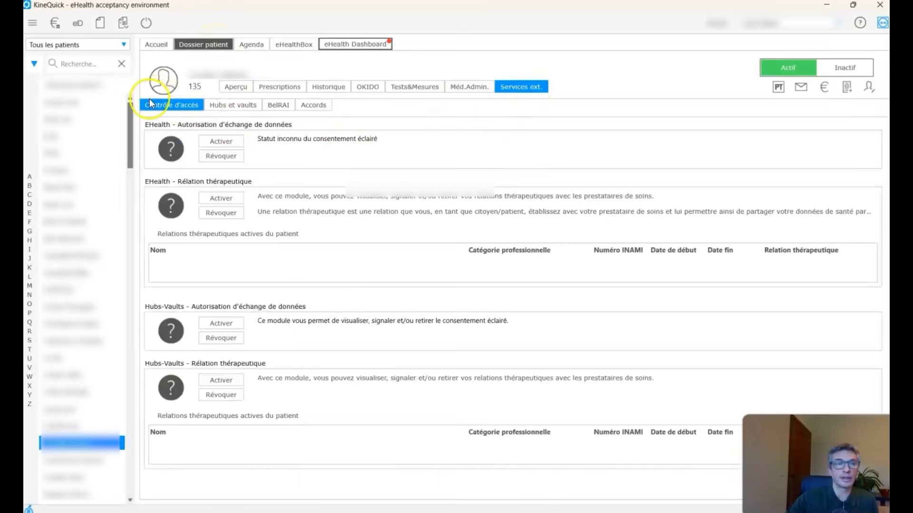
pyautogui.click(317, 106)
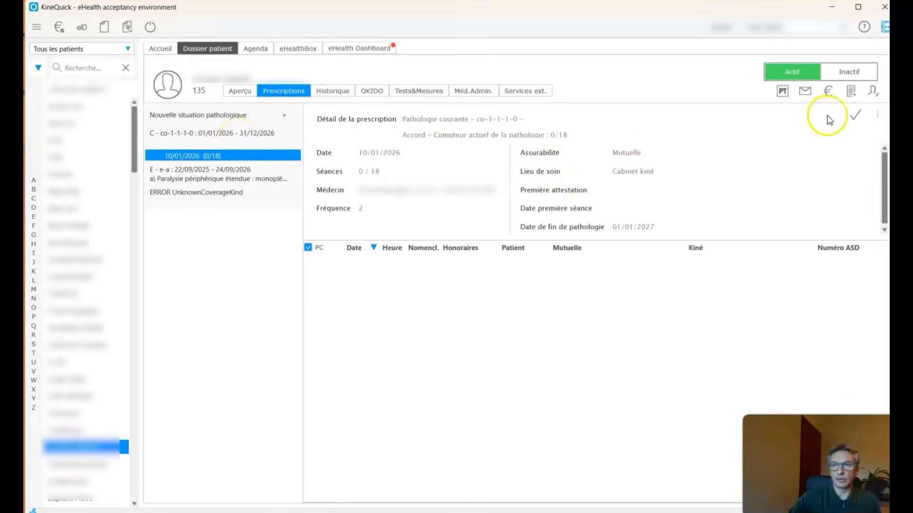
# Step: Start registering a care session on the 10/01/2026 prescription, check the immediate payment methods and keep "Paiement différé"
pyautogui.click(855, 115)
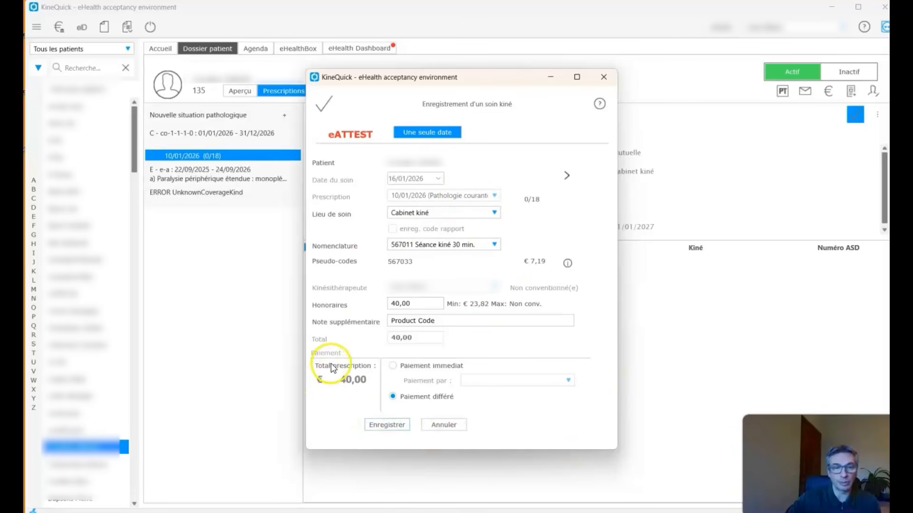
pyautogui.click(393, 366)
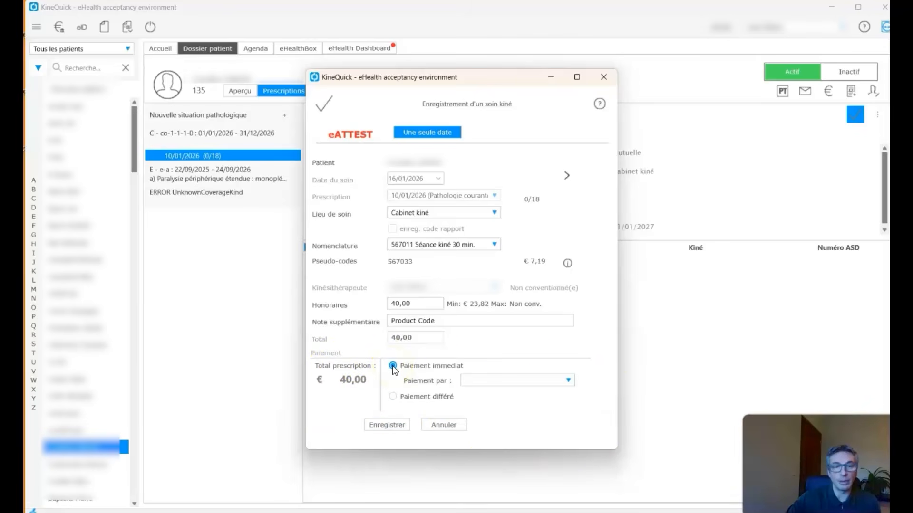
pyautogui.click(518, 383)
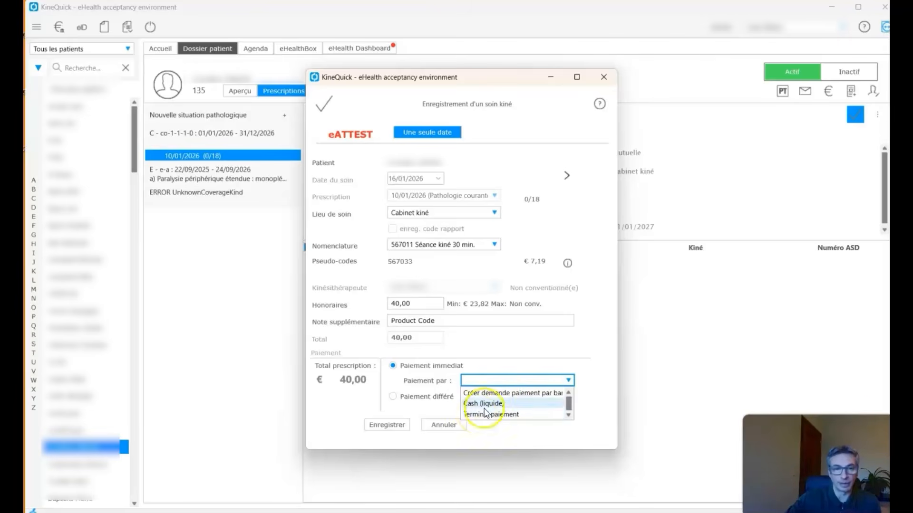
pyautogui.click(517, 349)
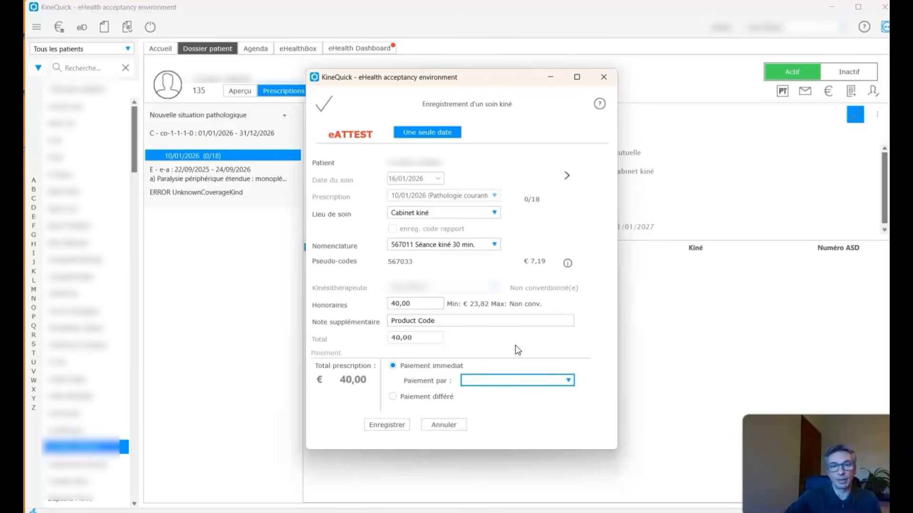
pyautogui.click(393, 398)
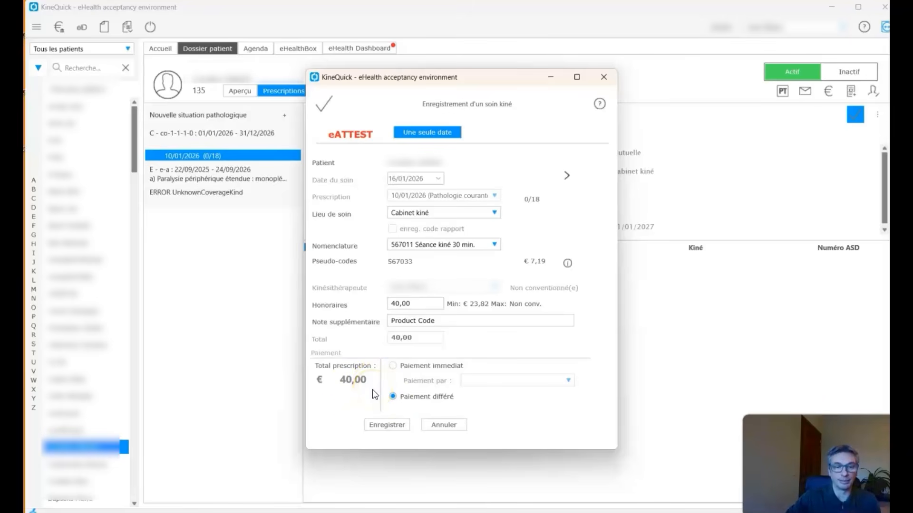
# Step: Save the care session to send its eAttest, and dismiss the patient's supporting document and the sending report
pyautogui.click(390, 427)
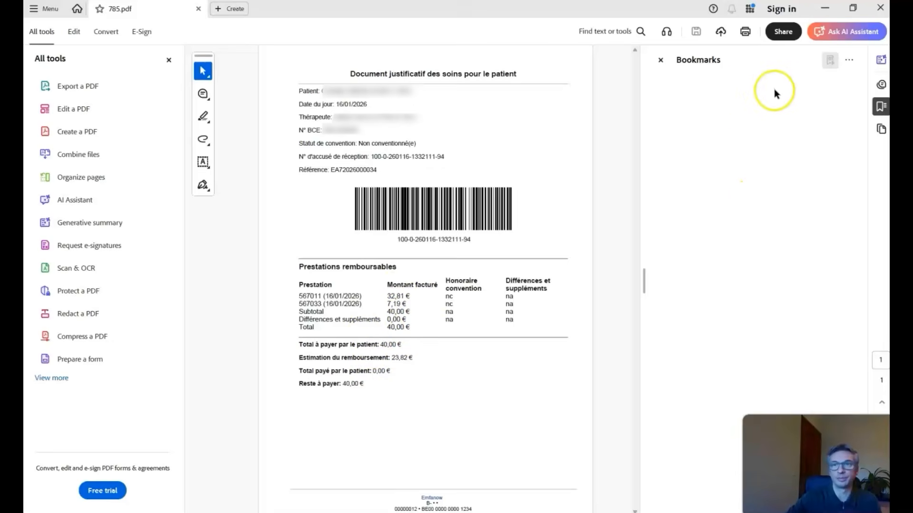
pyautogui.click(824, 8)
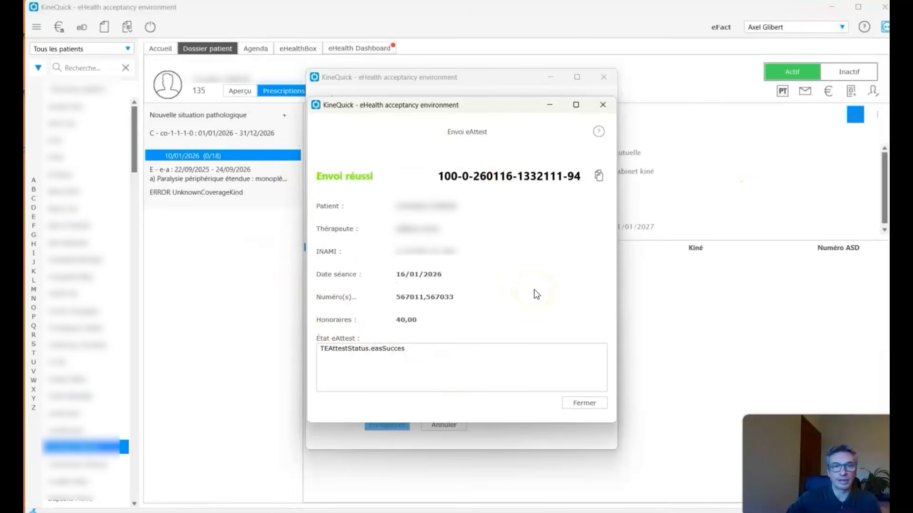
pyautogui.click(584, 406)
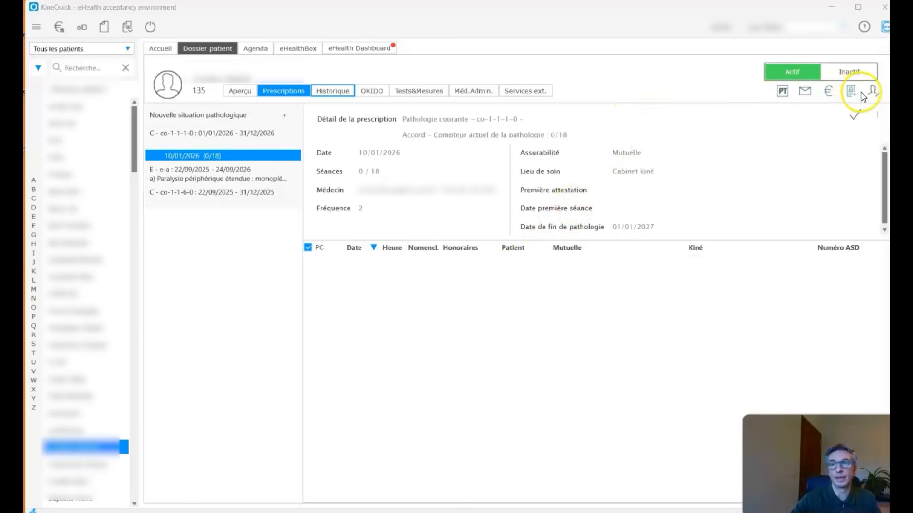
# Step: Check the "Tiers payant" options in the patient's health insurance details, keeping "Toujours"
pyautogui.click(873, 93)
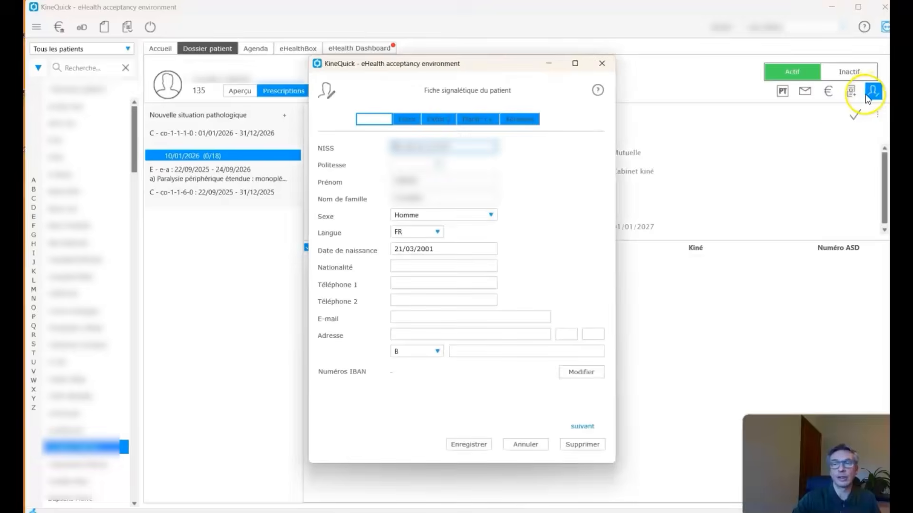
pyautogui.click(406, 120)
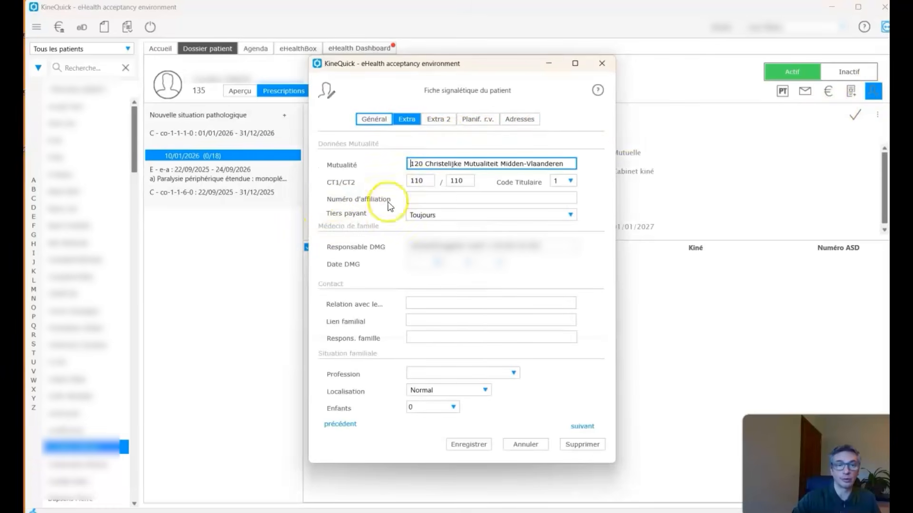
pyautogui.click(527, 217)
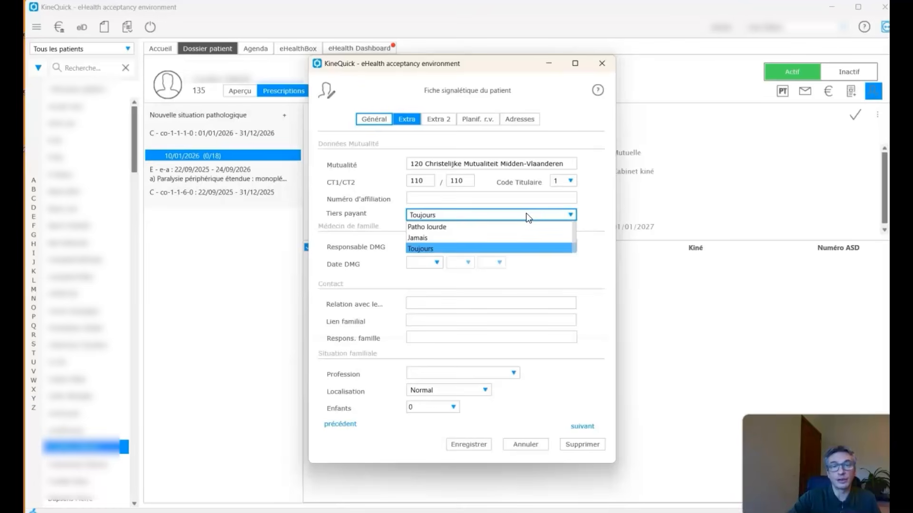
pyautogui.click(603, 204)
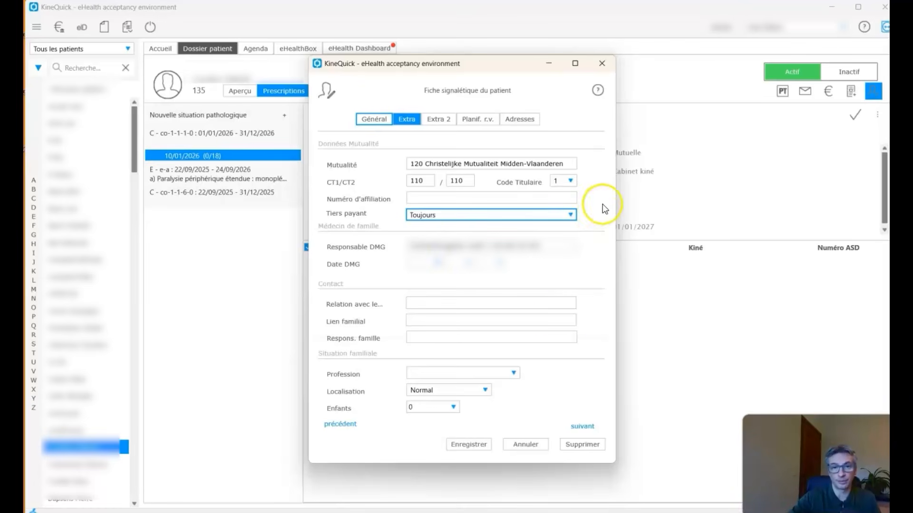
# Step: Close the patient's details without saving and register an eFact care session dated 16/01/2026 on the 10/01/2026 prescription with "Paiement différé"
pyautogui.click(525, 444)
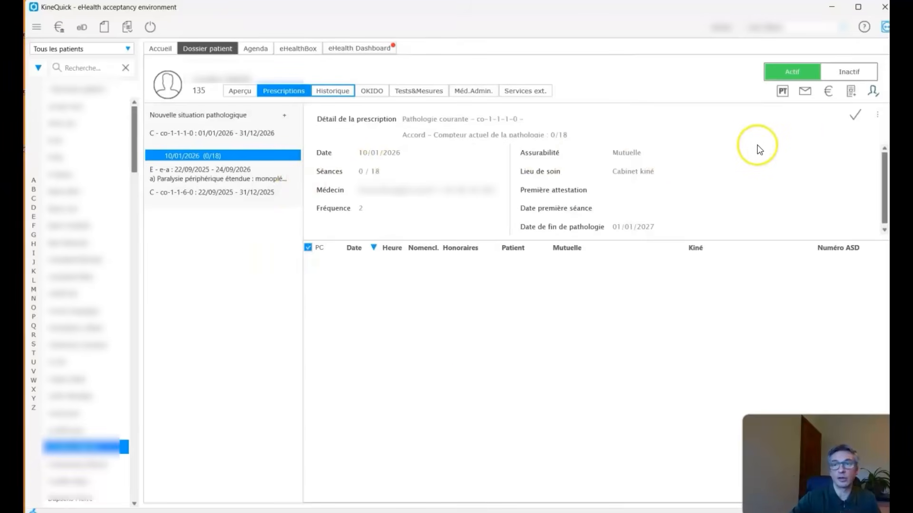
pyautogui.click(852, 119)
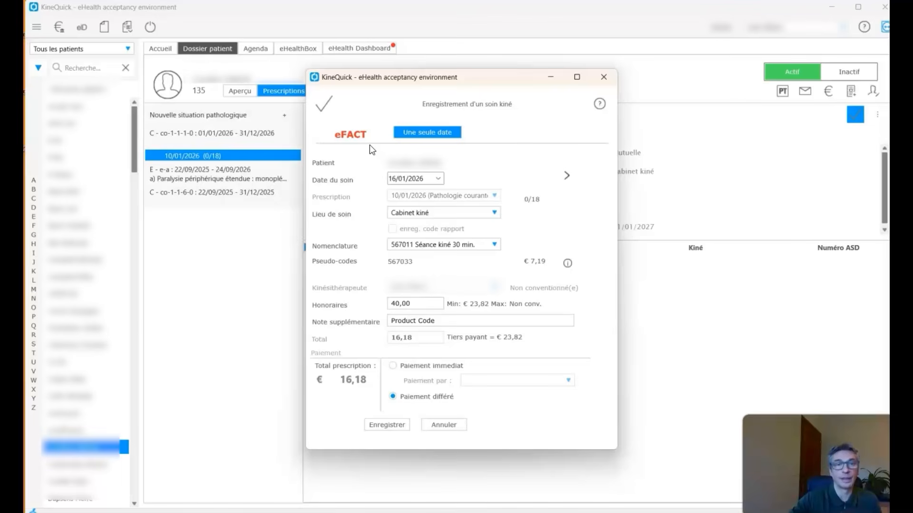
pyautogui.click(439, 178)
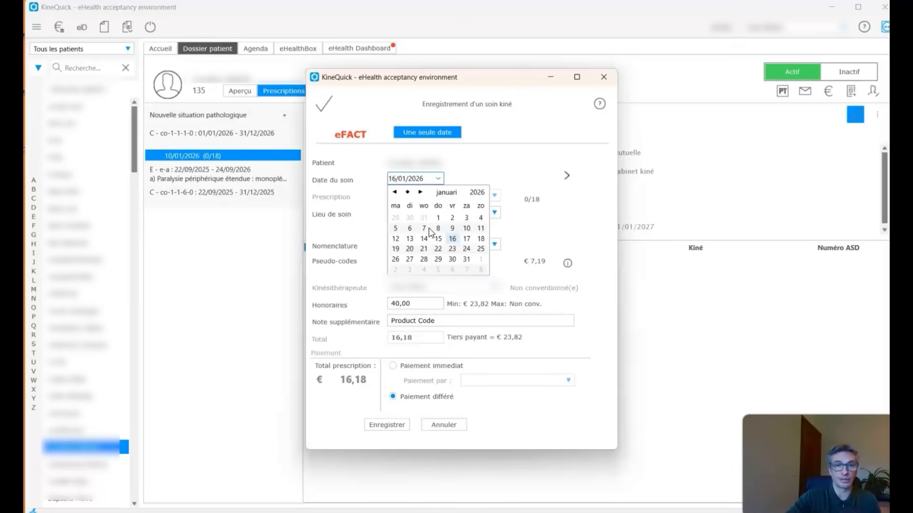
pyautogui.click(573, 148)
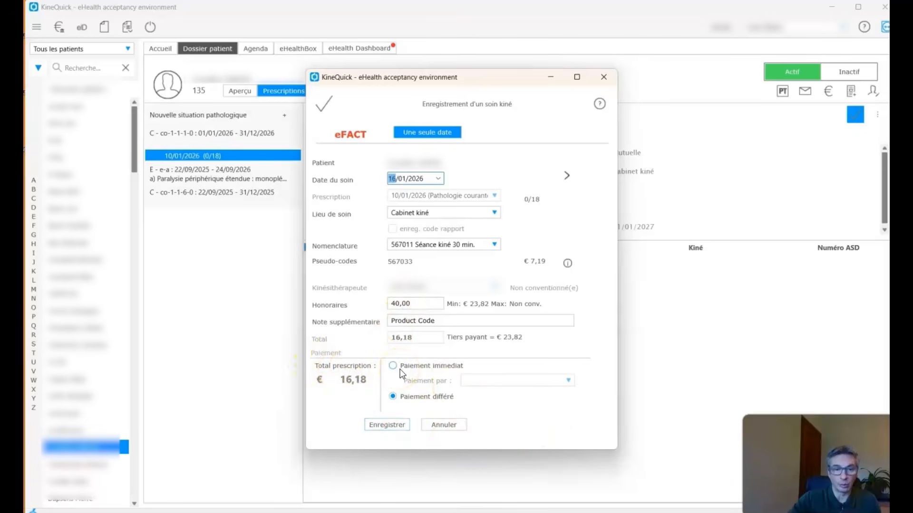
pyautogui.click(390, 424)
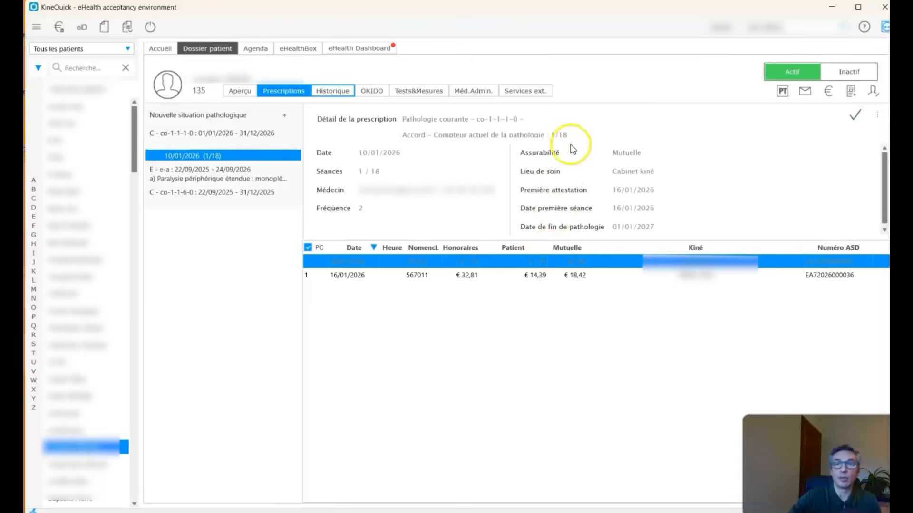
# Step: Review the attestation awaiting eFact submission under Alliance Nationale des Mutualités Chrétiennes, and close the eFact overview
pyautogui.click(723, 32)
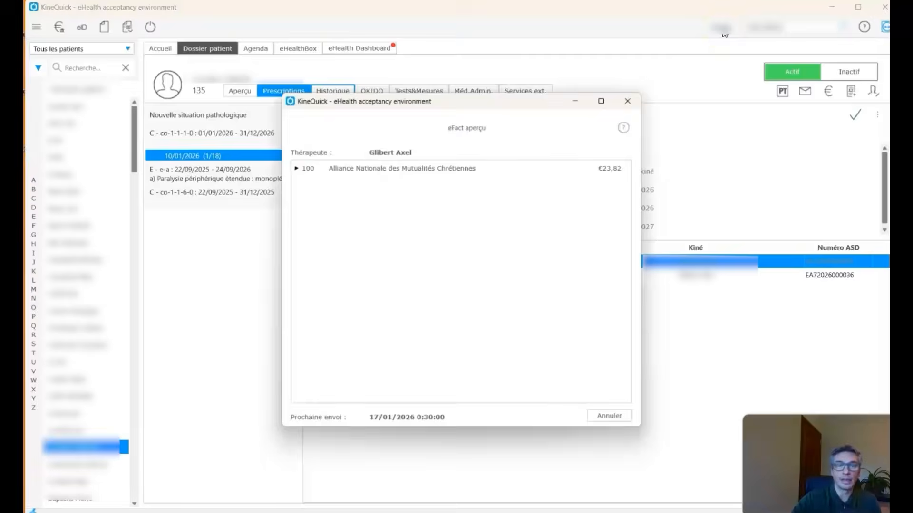
pyautogui.click(294, 168)
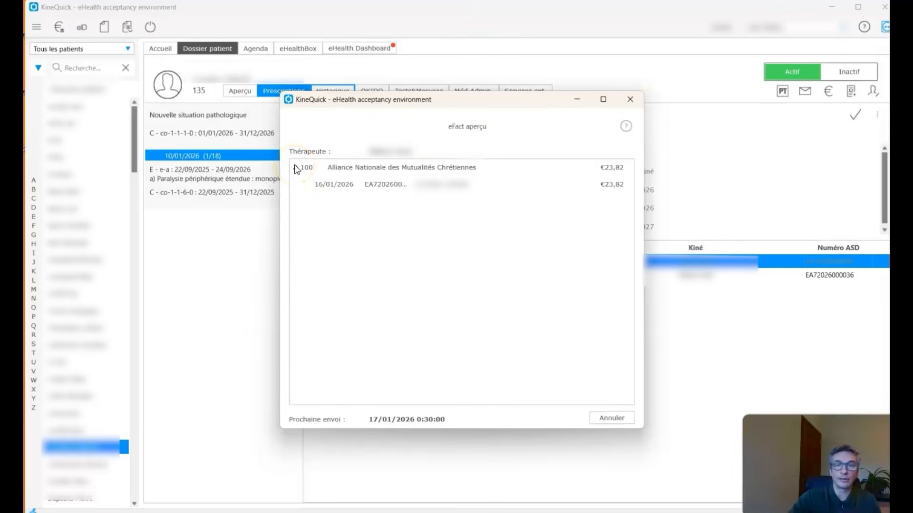
pyautogui.click(346, 199)
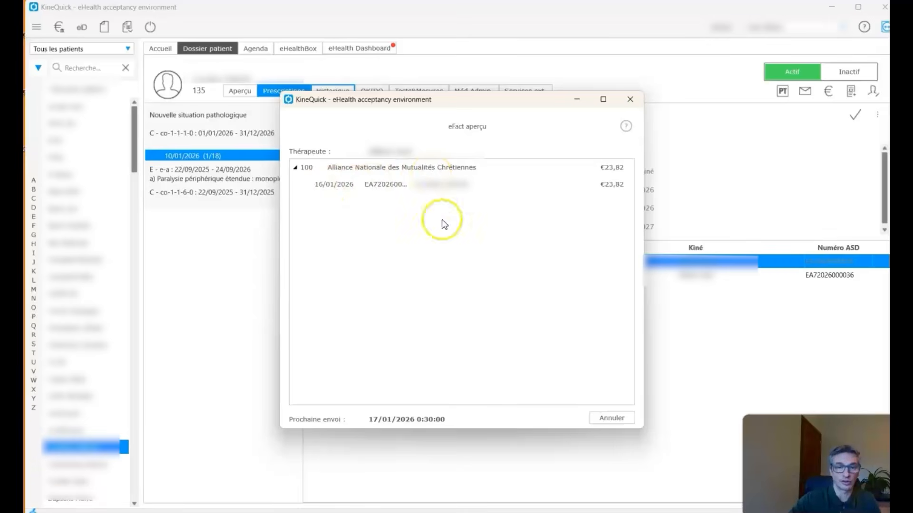
pyautogui.click(602, 421)
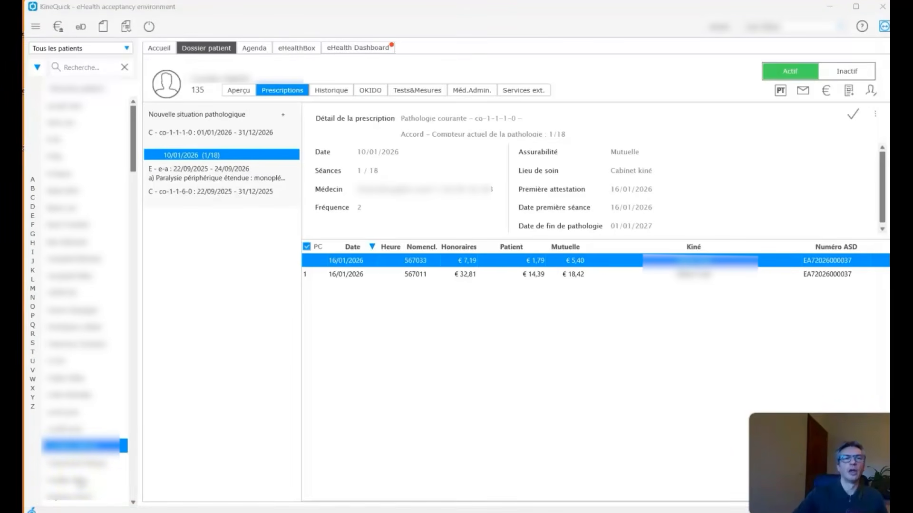
# Step: View the eFact listings in the eHealth Dashboard and check the actions available for the accepted 27/09/2025 listing
pyautogui.click(339, 52)
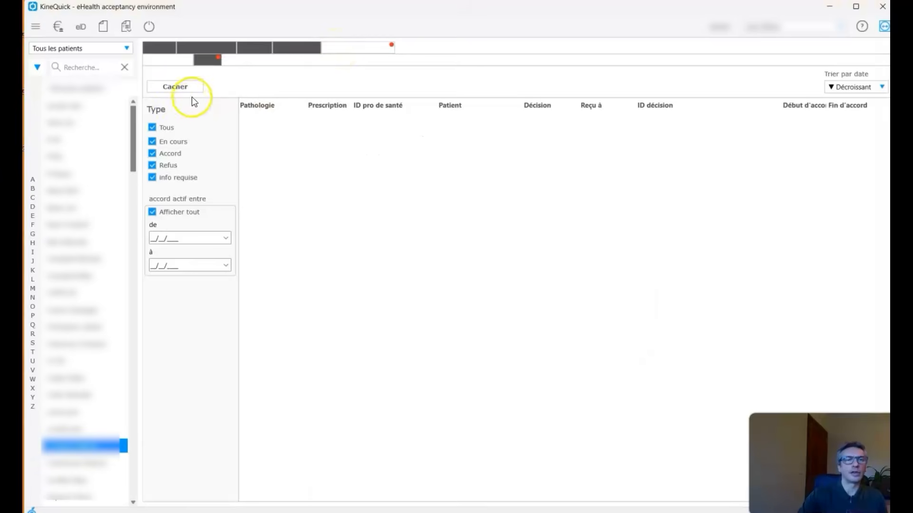
pyautogui.click(209, 61)
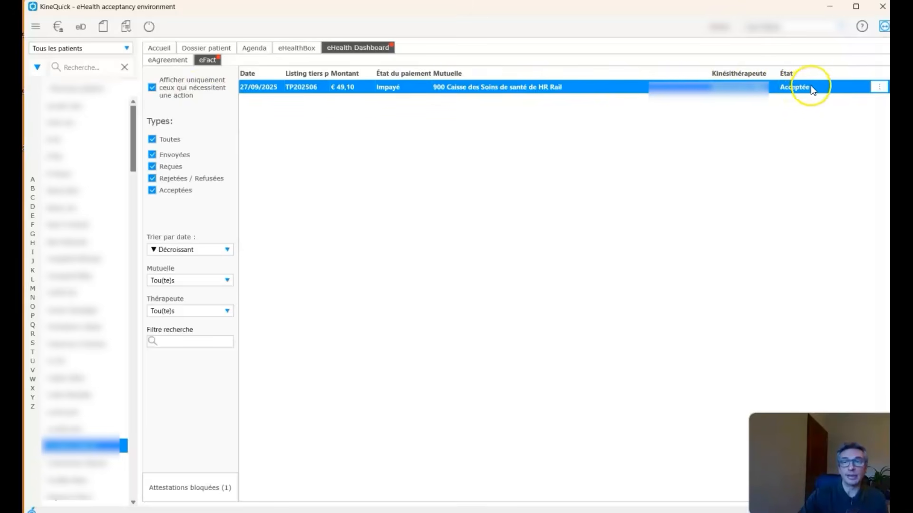
pyautogui.click(878, 88)
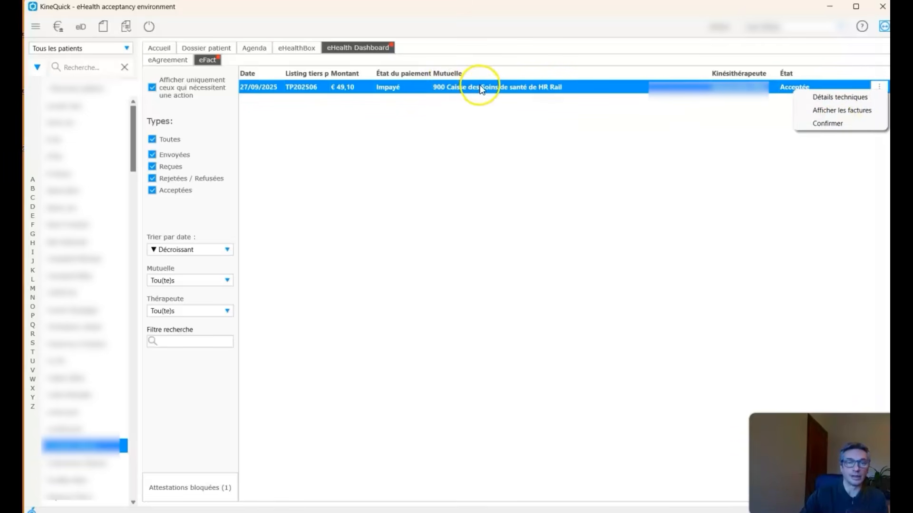
pyautogui.click(473, 114)
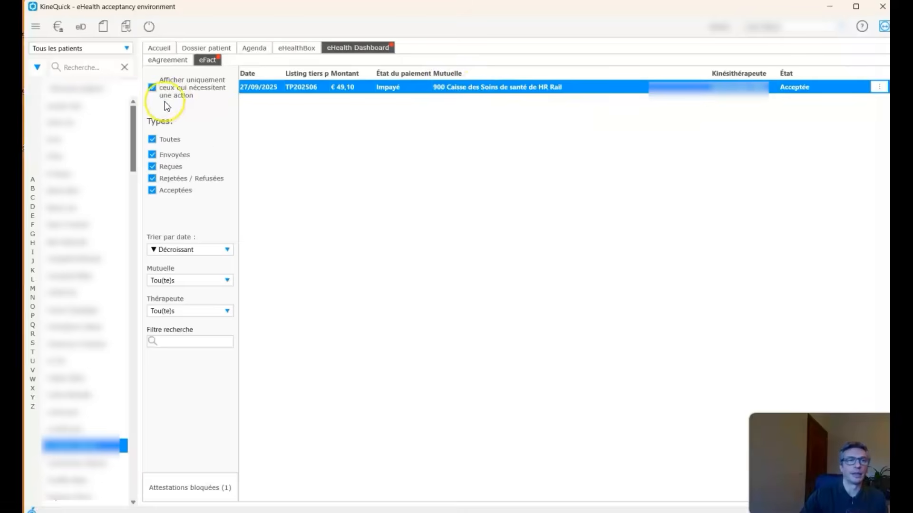
# Step: Include eFact listings that need no action and display the invoices of the partially accepted 28/08/2025 listing
pyautogui.click(152, 88)
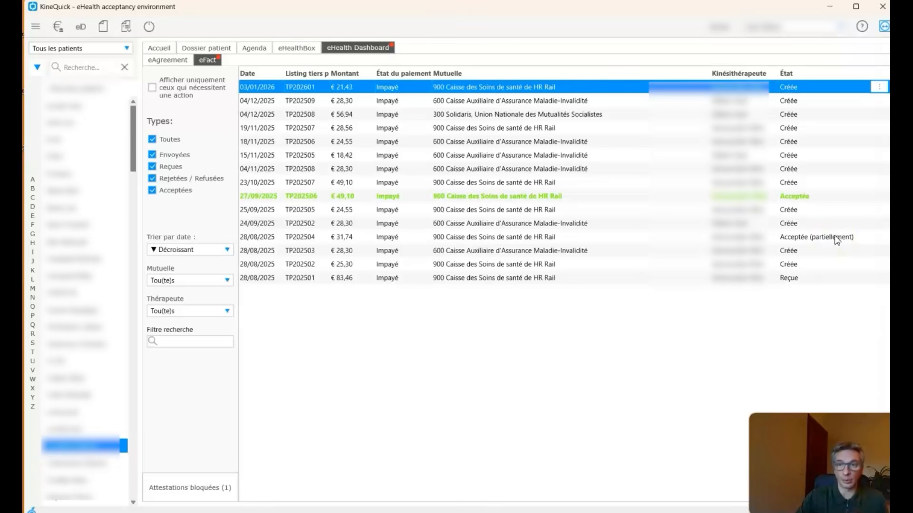
pyautogui.click(497, 379)
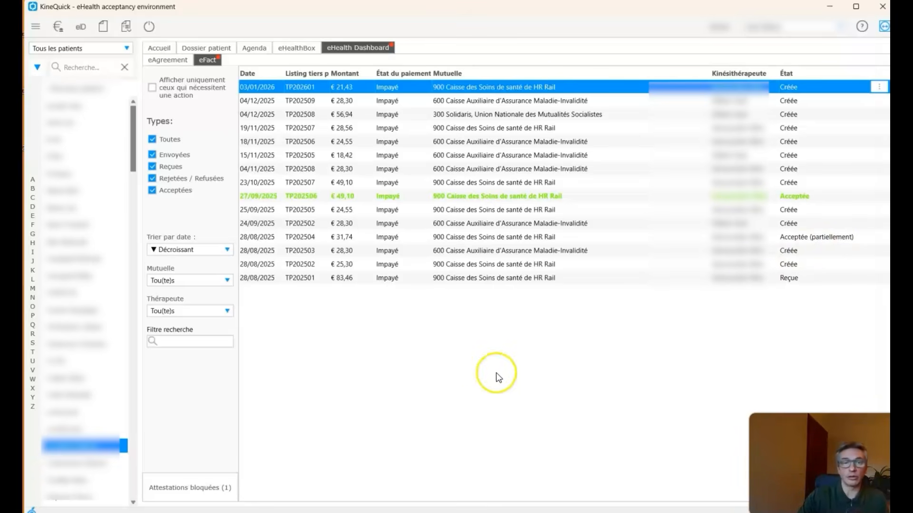
pyautogui.click(495, 238)
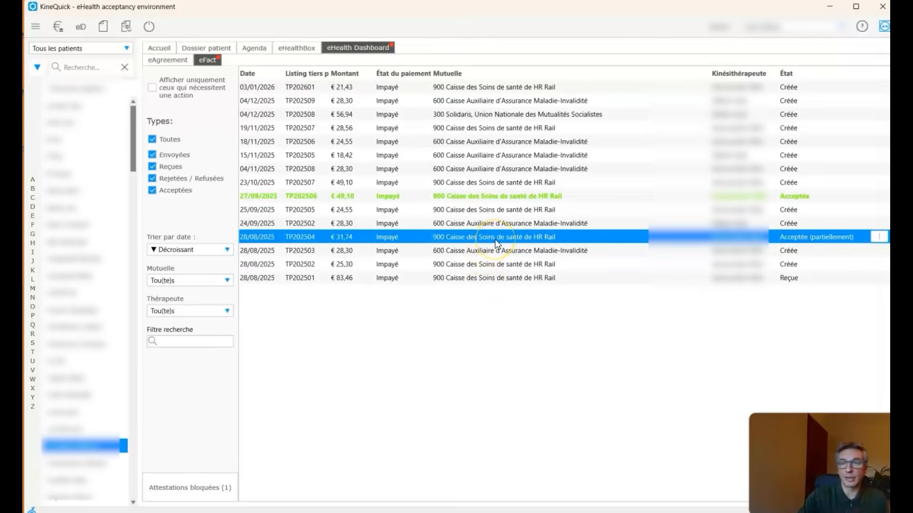
pyautogui.click(775, 224)
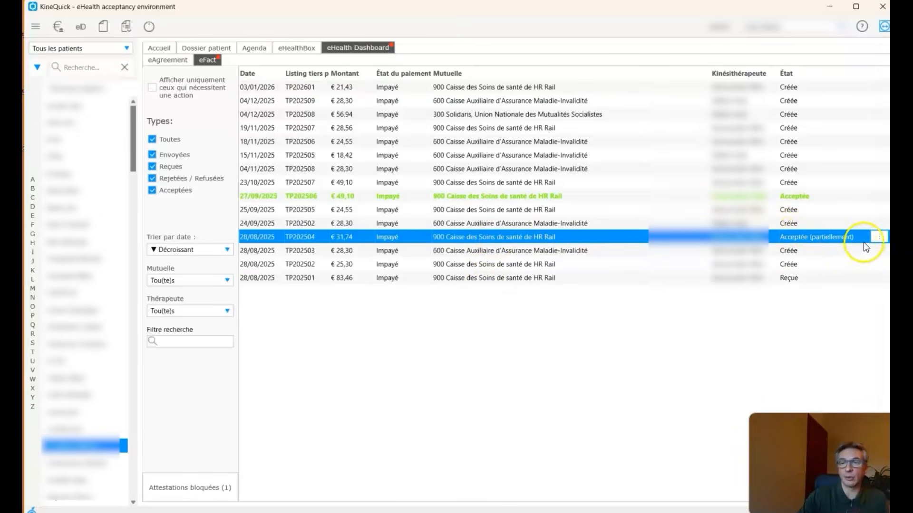
pyautogui.click(877, 237)
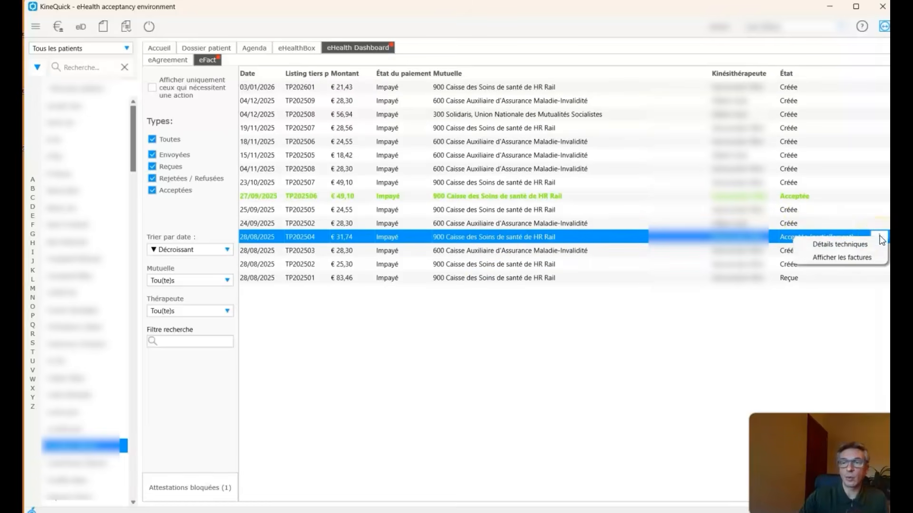
pyautogui.click(846, 260)
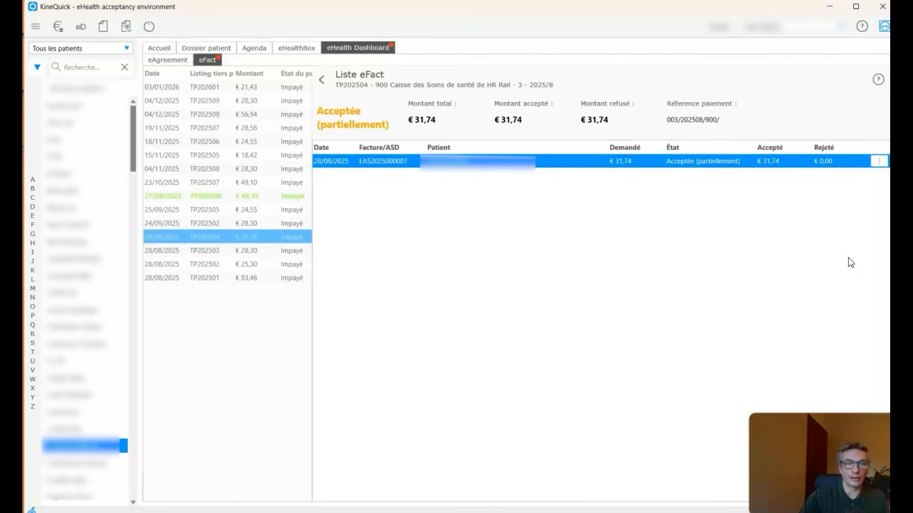
pyautogui.click(724, 264)
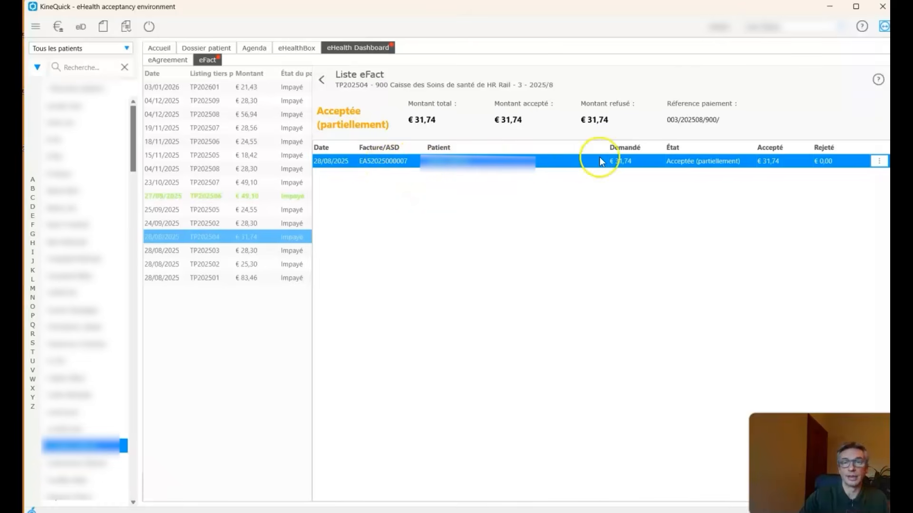
# Step: Review the care sessions of the partially accepted 28/08/2025 invoice, and collapse their detail
pyautogui.click(879, 161)
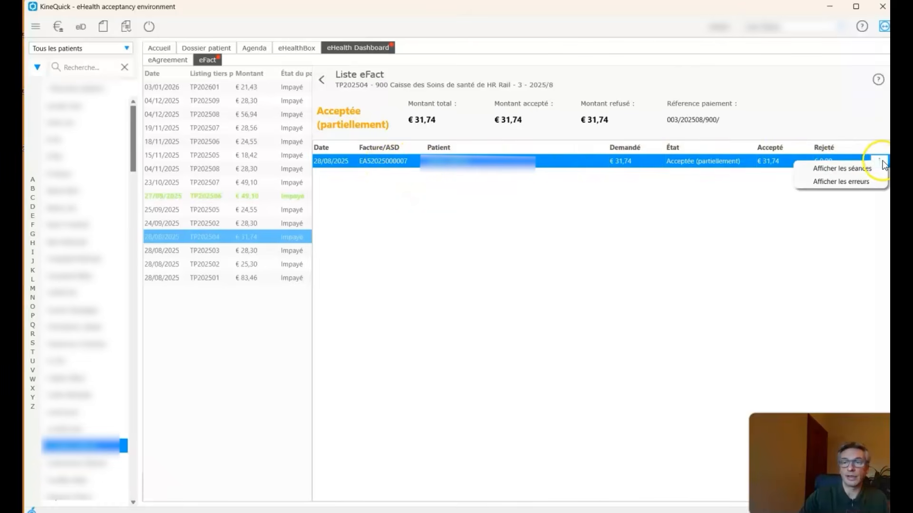
pyautogui.click(848, 169)
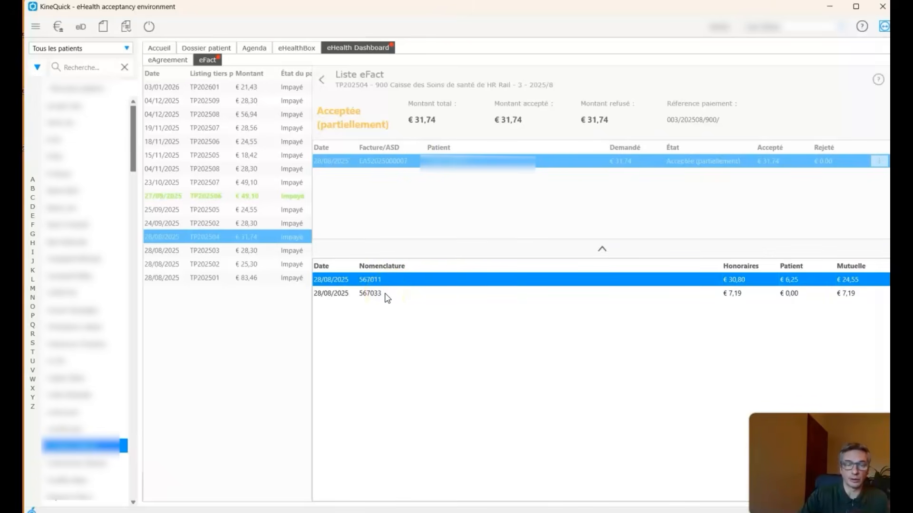
pyautogui.click(602, 251)
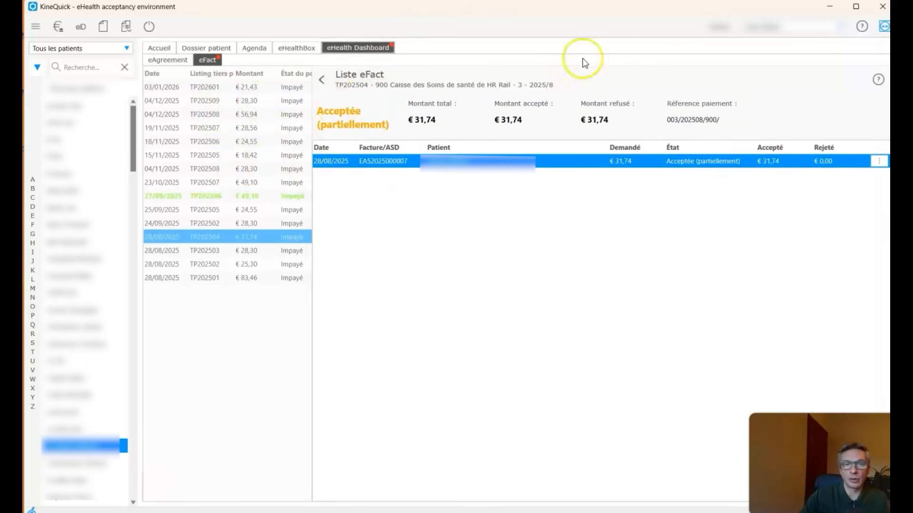
# Step: Review the errors of the partially accepted 28/08/2025 invoice and return to the full list of eFact listings
pyautogui.click(878, 162)
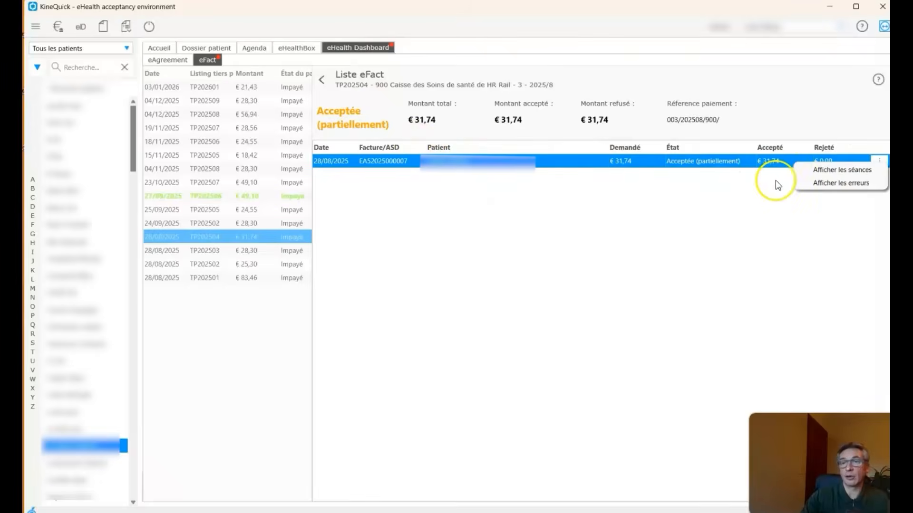
pyautogui.click(827, 183)
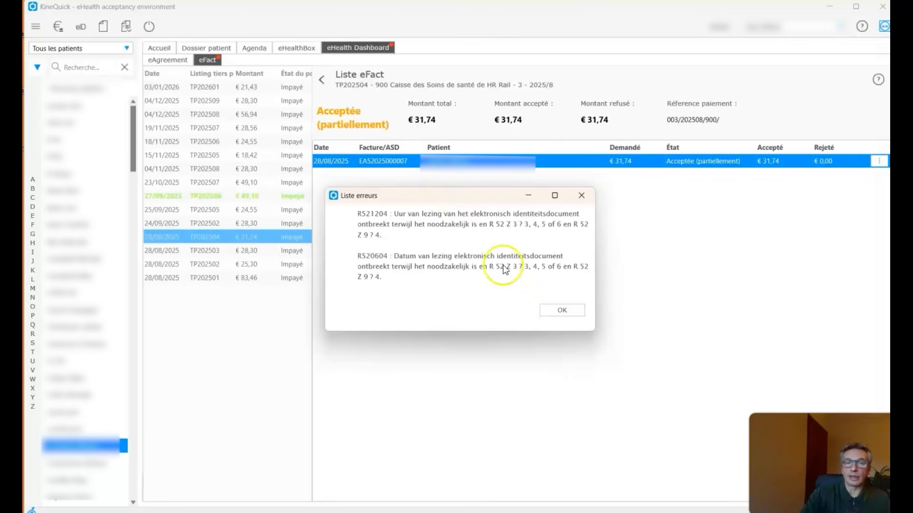
pyautogui.click(576, 311)
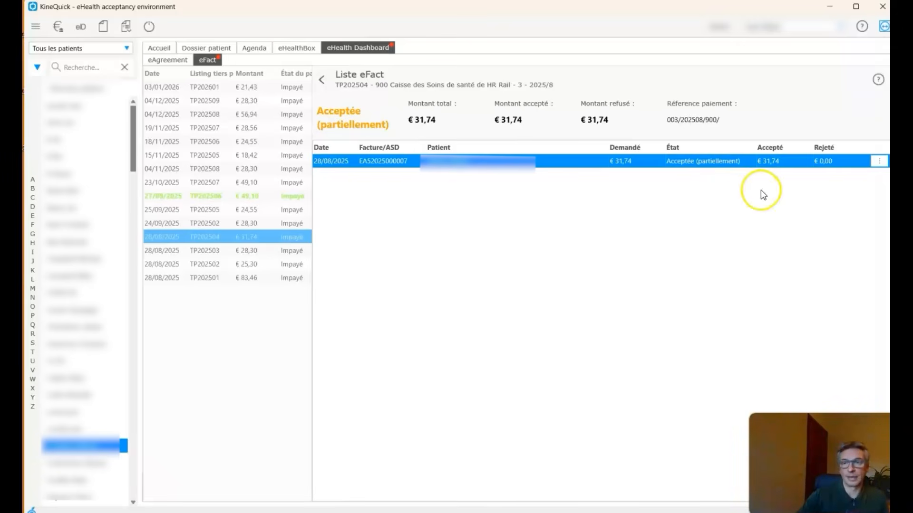
pyautogui.click(322, 80)
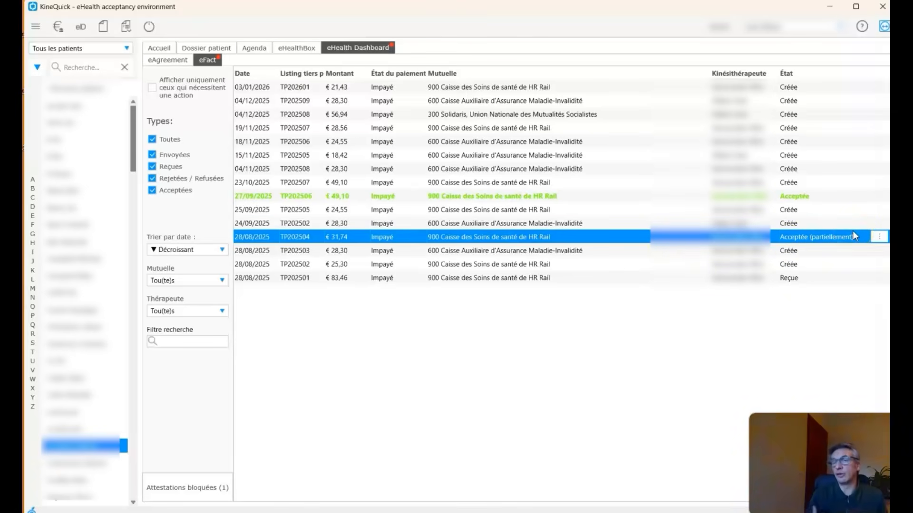
pyautogui.click(877, 237)
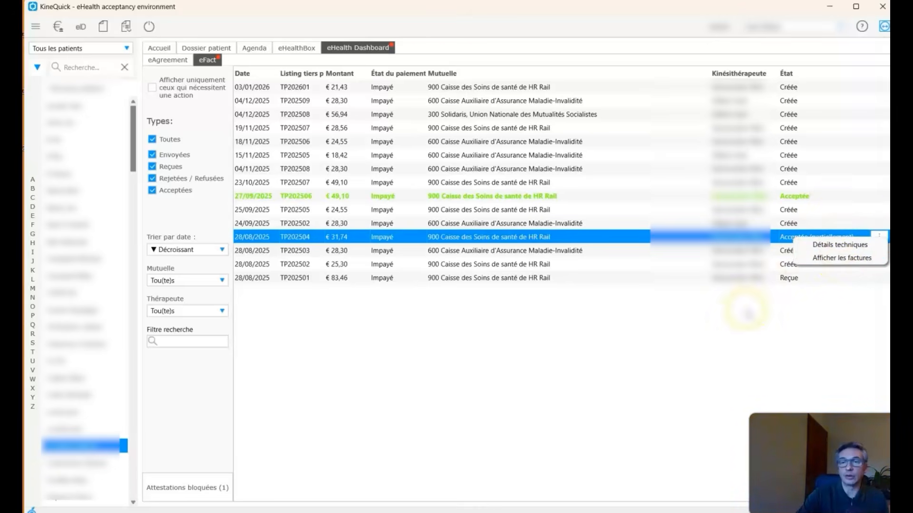
pyautogui.click(743, 319)
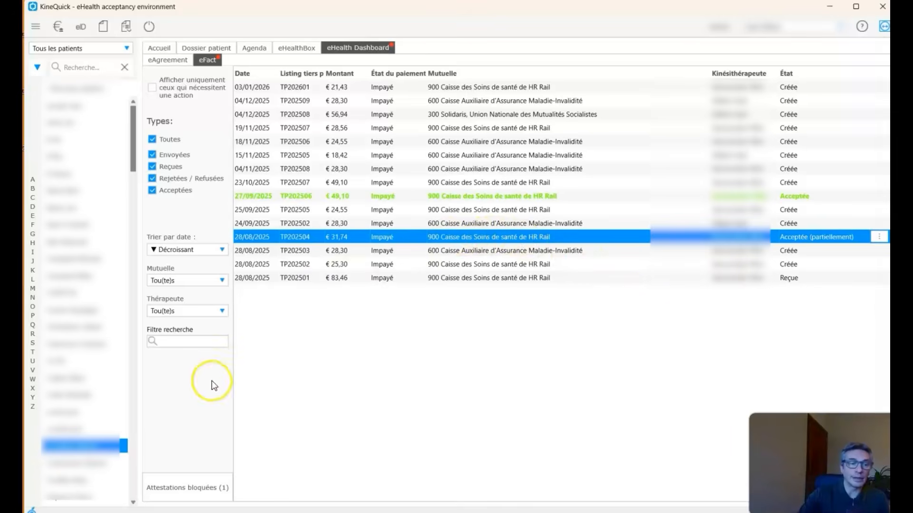
# Step: Display the blocked attestations and review the rejection errors of the 28/08/2025 attestation
pyautogui.click(203, 493)
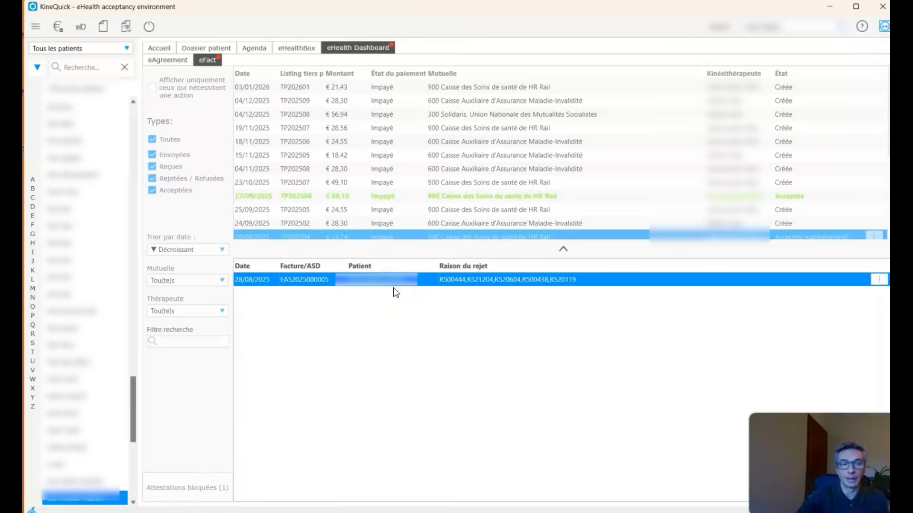
pyautogui.click(879, 280)
pyautogui.click(846, 304)
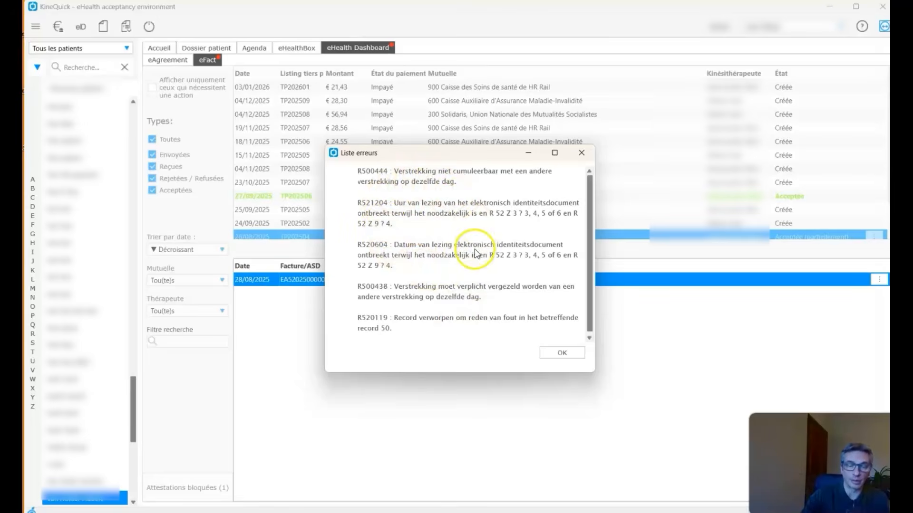
pyautogui.click(562, 353)
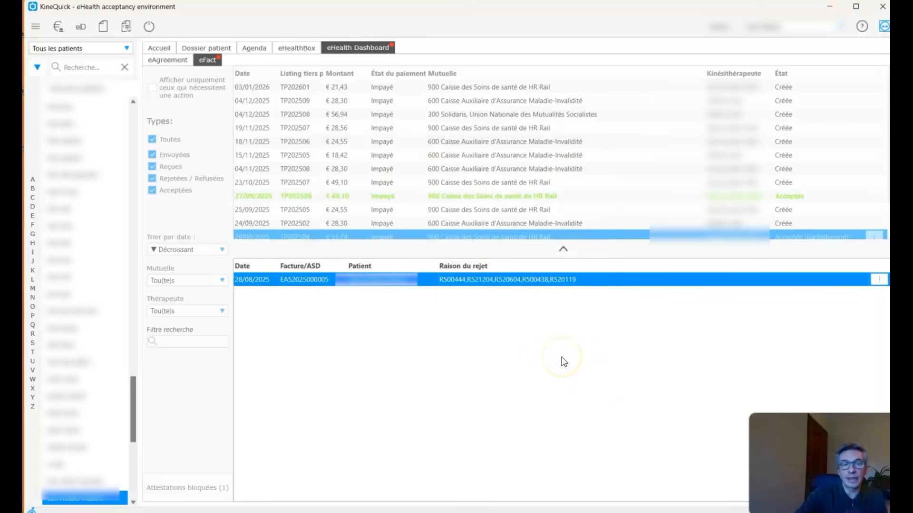
# Step: Show the actions available for the blocked 28/08/2025 attestation
pyautogui.click(879, 280)
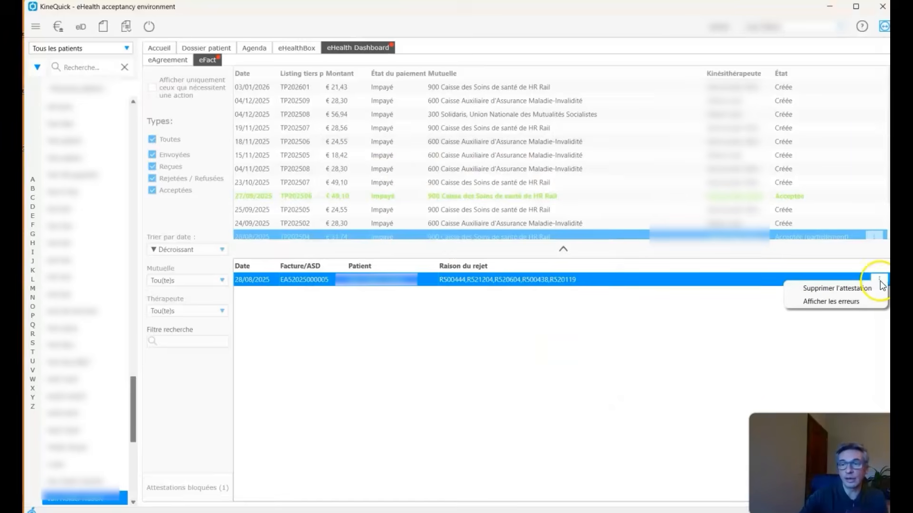